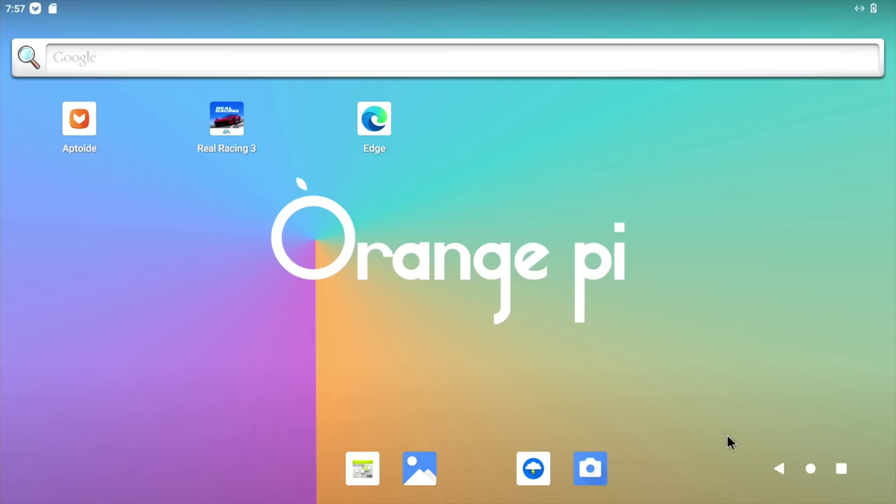
{"action": "left_click", "coordinate": [79, 124]}
{"action": "scroll", "coordinate": [273, 277], "scroll_direction": "down", "scroll_amount": 10}
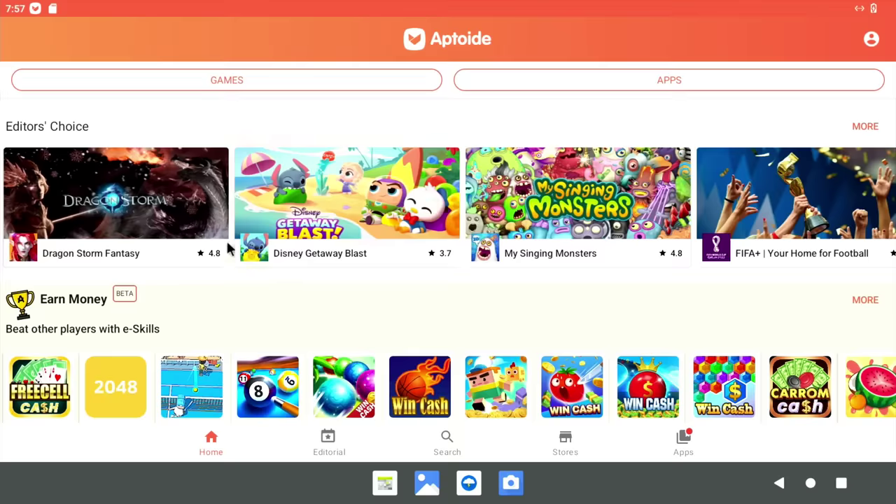
{"action": "left_click", "coordinate": [352, 208]}
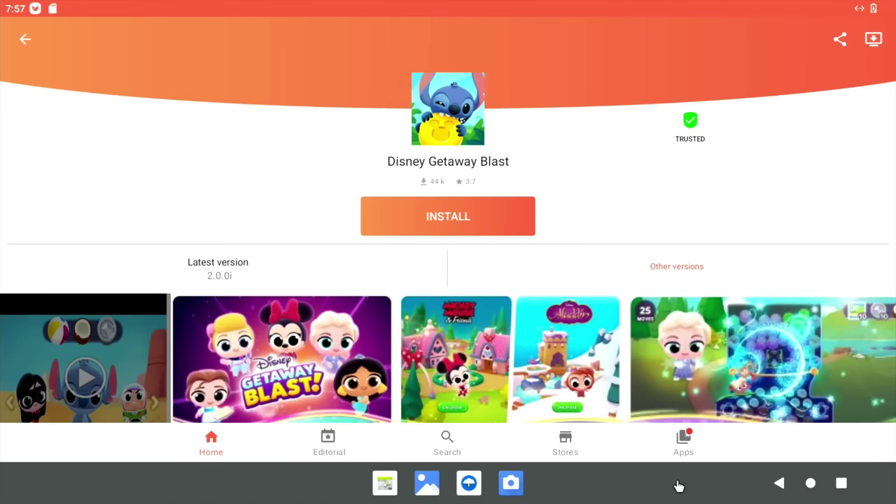
{"action": "left_click", "coordinate": [810, 483]}
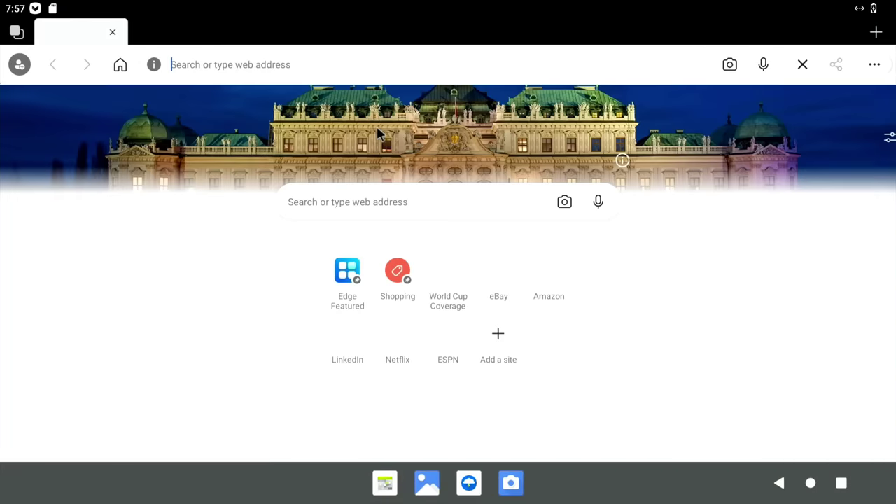
Step: Switch to the 4K UHD HDR demo clip tab and play the video full screen
{"action": "left_click", "coordinate": [354, 201]}
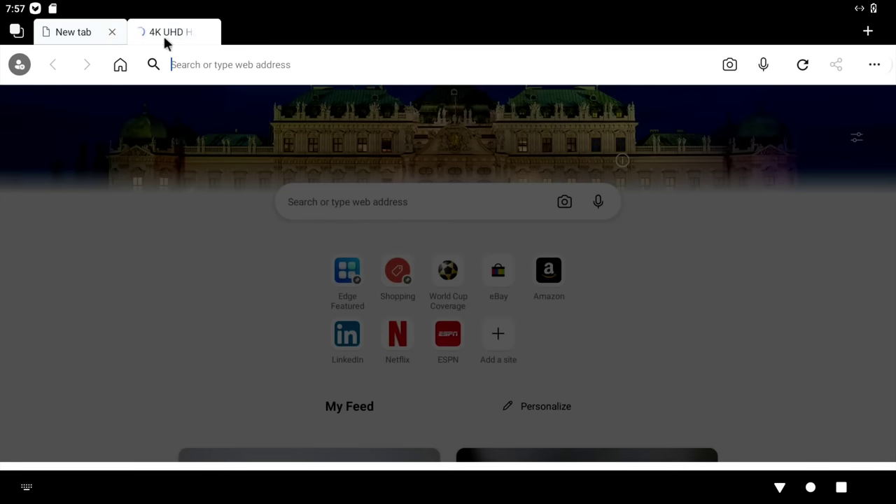
{"action": "left_click", "coordinate": [163, 34]}
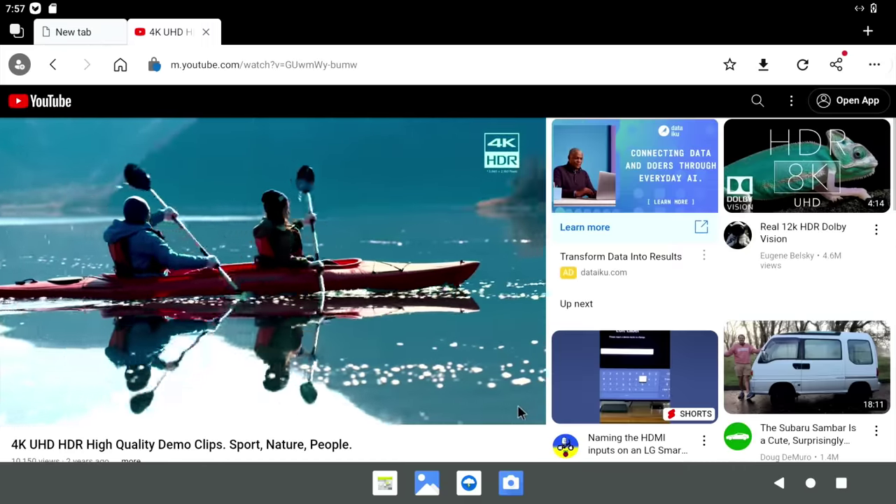
{"action": "left_click", "coordinate": [521, 412]}
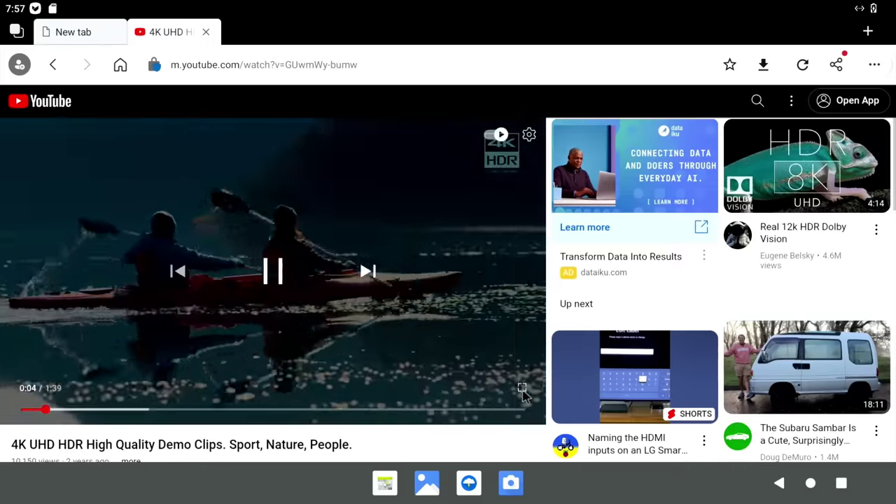
{"action": "left_click", "coordinate": [522, 388]}
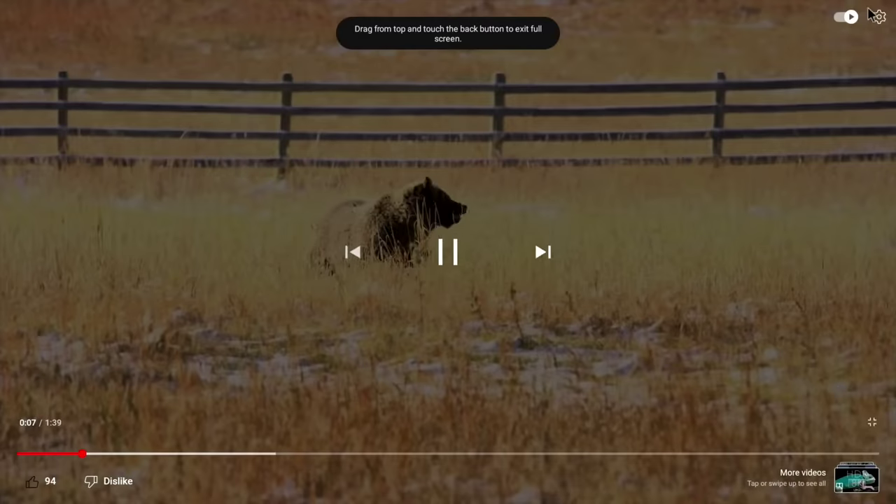
Step: Set the video quality to 1440p, turn on Stats For Nerds, and leave full screen
{"action": "left_click", "coordinate": [873, 14]}
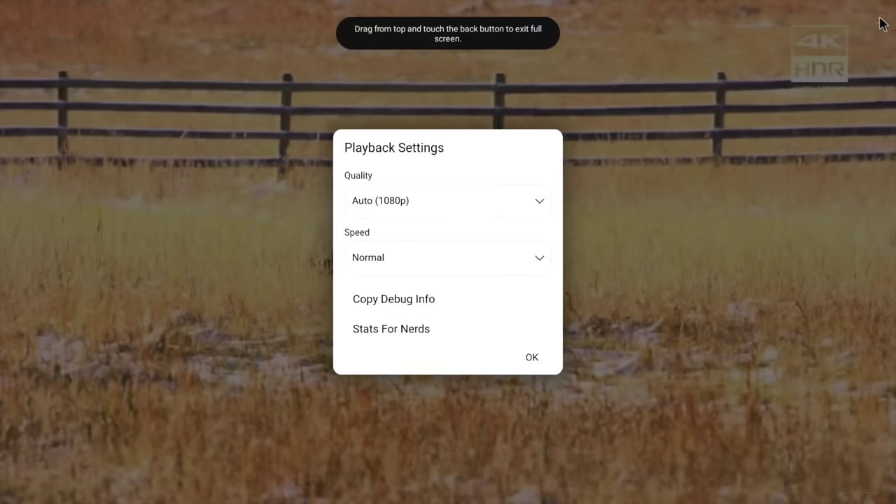
{"action": "left_click", "coordinate": [534, 201]}
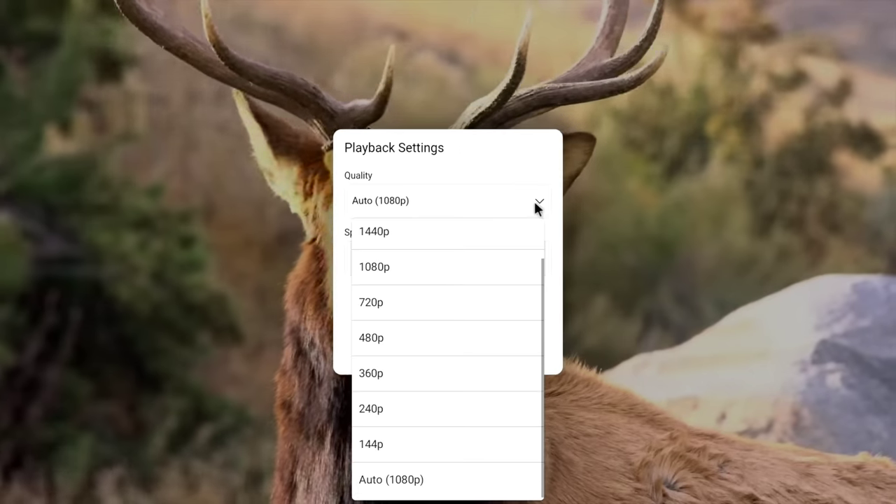
{"action": "left_click", "coordinate": [469, 228]}
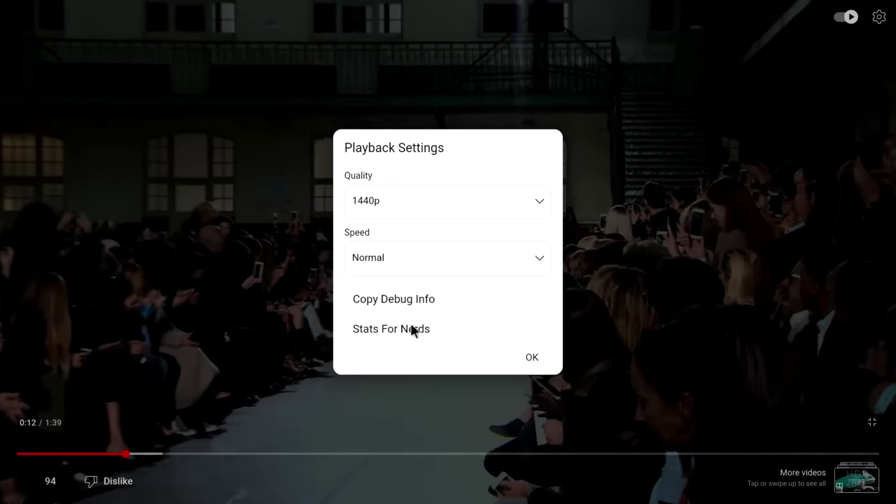
{"action": "left_click", "coordinate": [412, 329]}
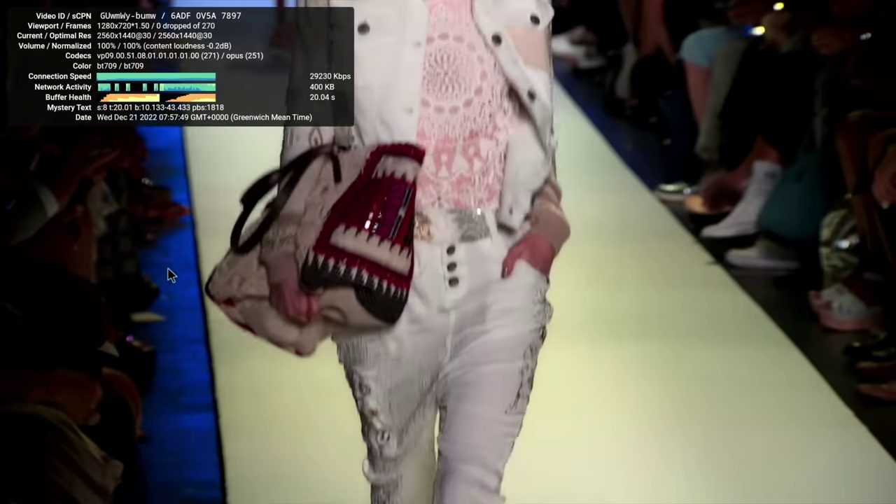
{"action": "key", "text": "Escape"}
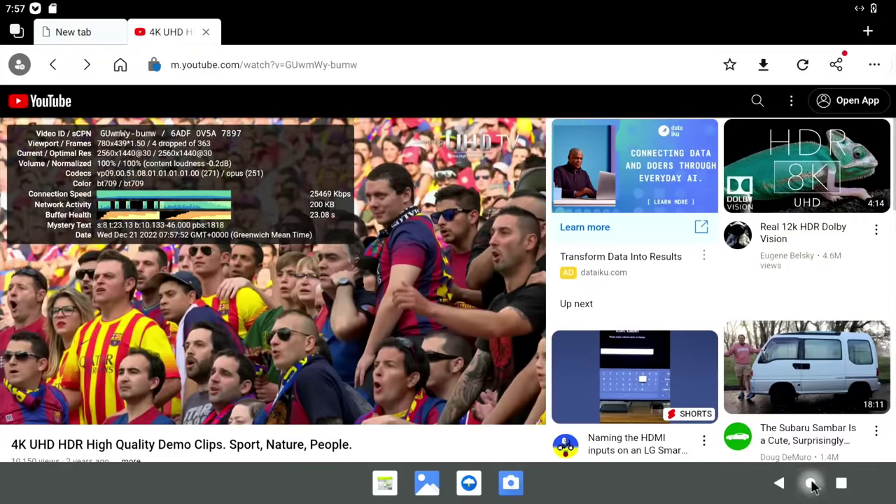
{"action": "left_click", "coordinate": [811, 483]}
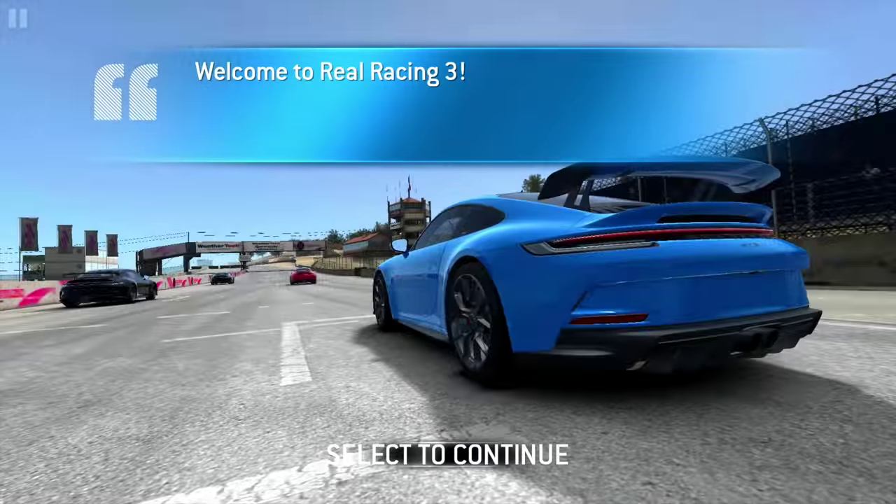
{"action": "key", "text": "Return"}
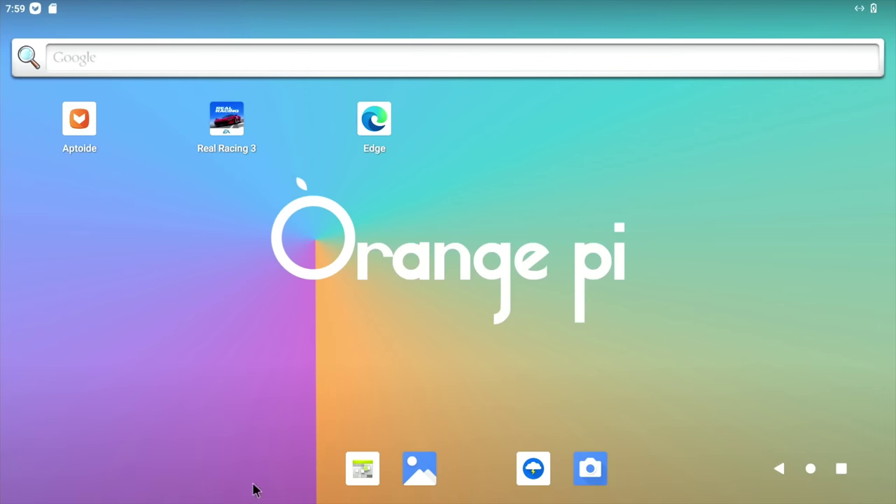
{"action": "left_click_drag", "start_coordinate": [291, 252], "coordinate": [289, 60]}
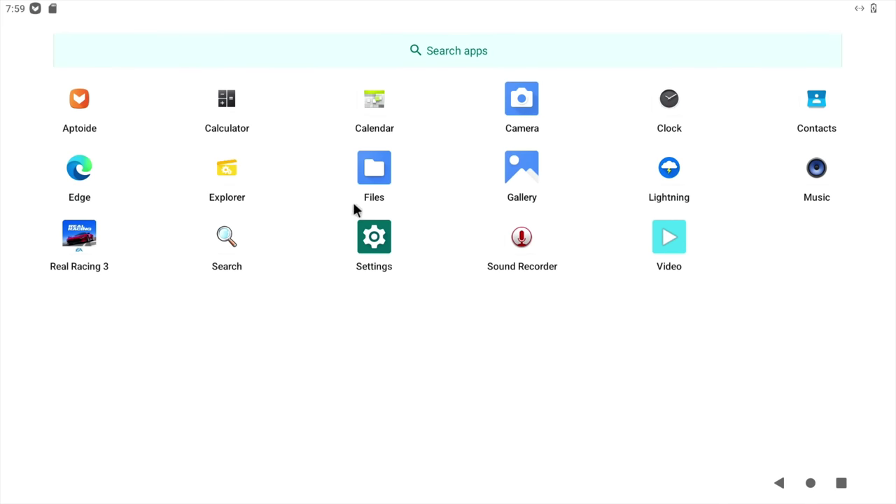
{"action": "left_click", "coordinate": [365, 240]}
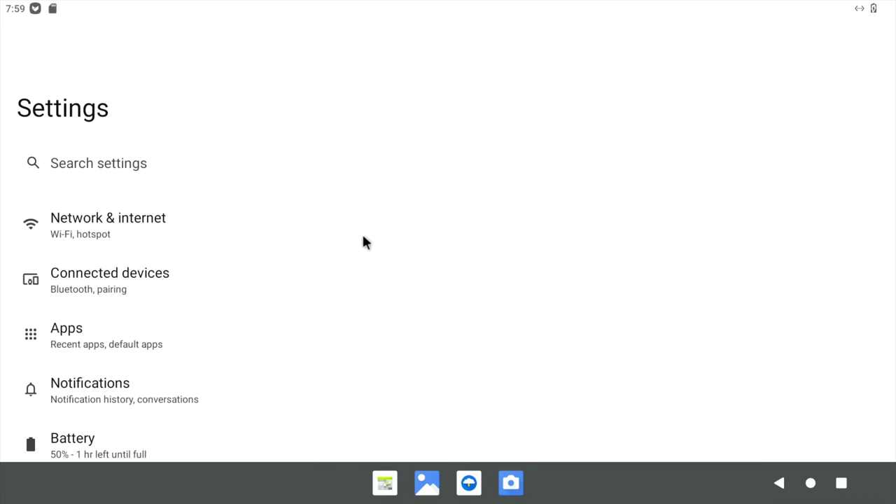
{"action": "scroll", "coordinate": [219, 250], "scroll_direction": "down", "scroll_amount": 10}
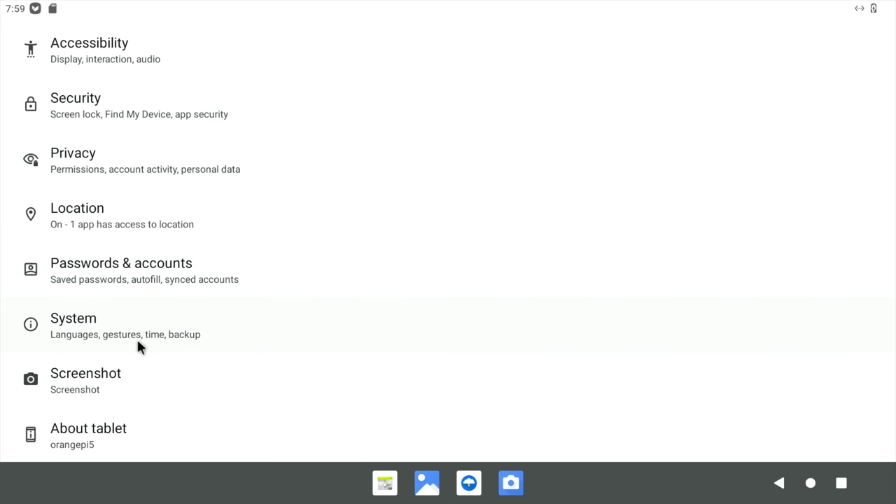
{"action": "left_click", "coordinate": [108, 314]}
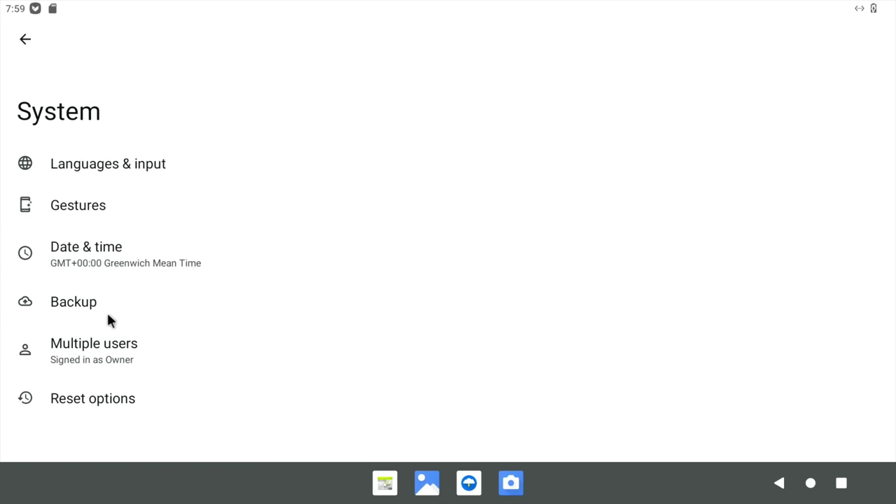
{"action": "left_click", "coordinate": [24, 40]}
{"action": "scroll", "coordinate": [144, 205], "scroll_direction": "up", "scroll_amount": 10}
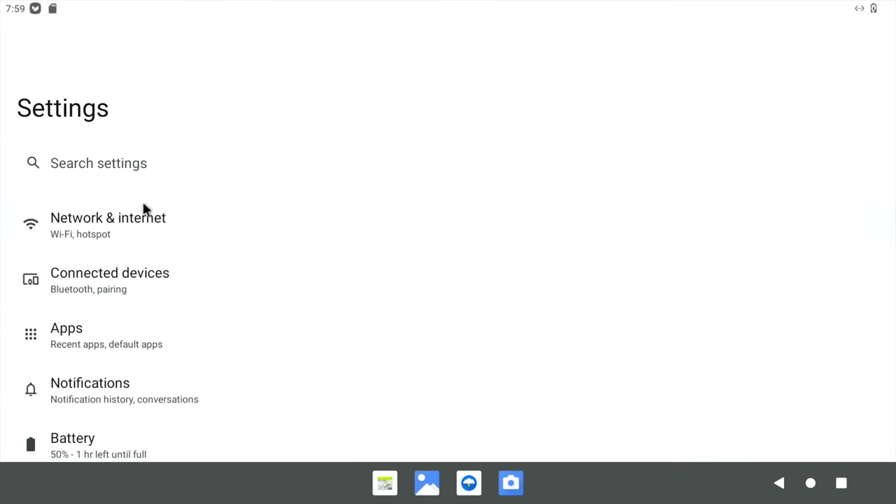
{"action": "left_click", "coordinate": [811, 481]}
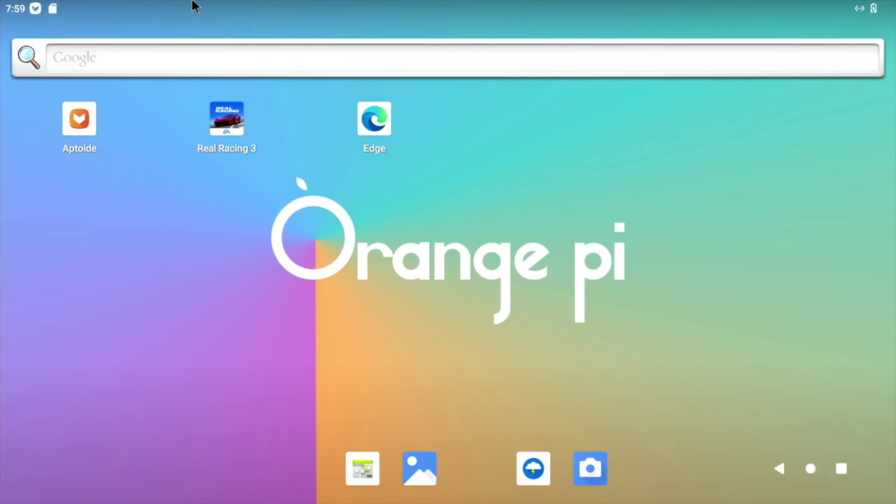
Step: Pull down quick settings and open the power menu with Emergency, Power off and Restart
{"action": "left_click_drag", "start_coordinate": [195, 6], "coordinate": [314, 451]}
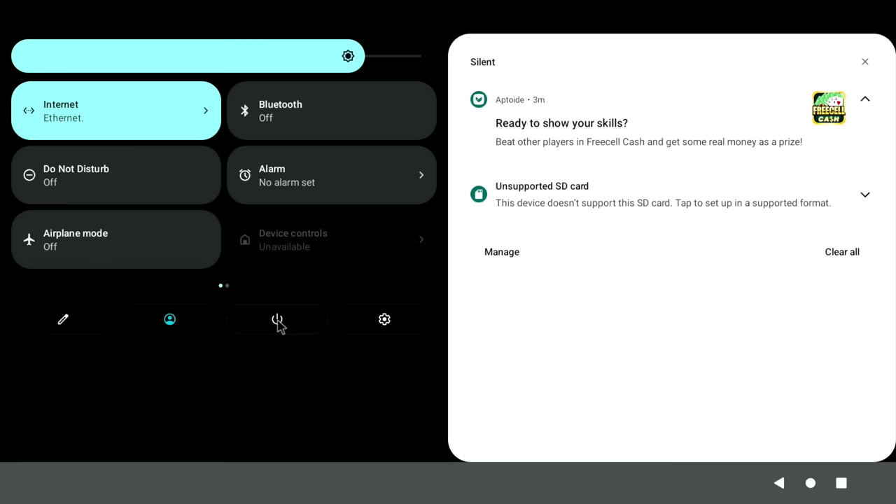
{"action": "left_click", "coordinate": [277, 320]}
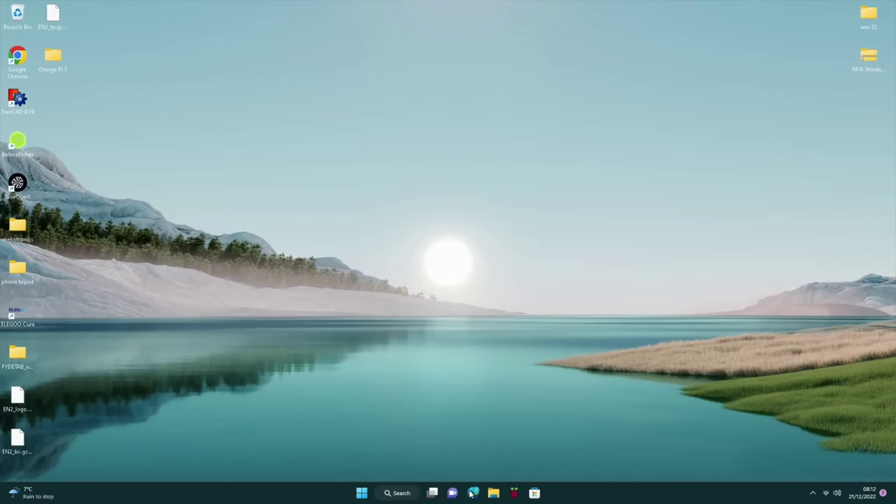
Step: Search Bing for 'orange pi 5' and open the official orangepi.org website
{"action": "left_click", "coordinate": [473, 493]}
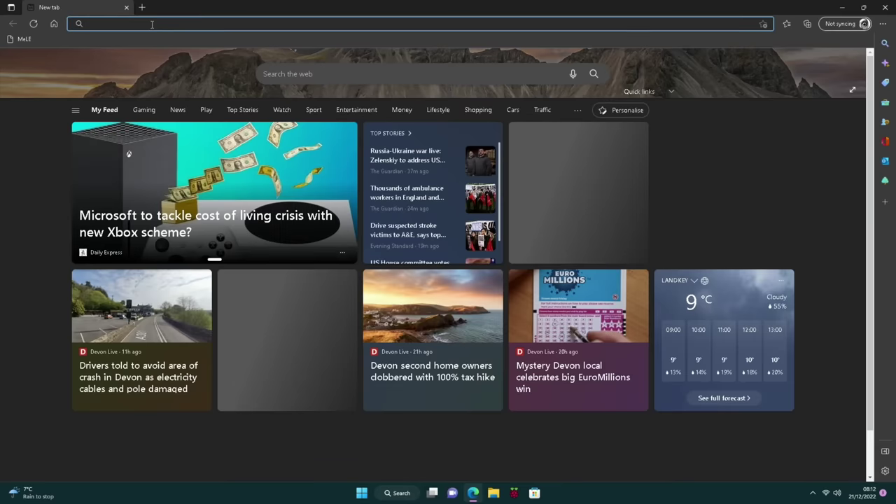
{"action": "type", "text": "orange pi 5"}
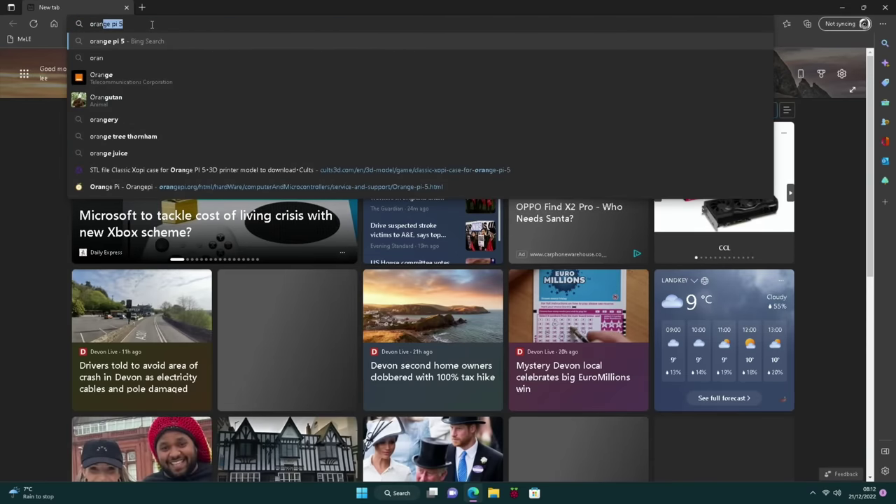
{"action": "key", "text": "Return"}
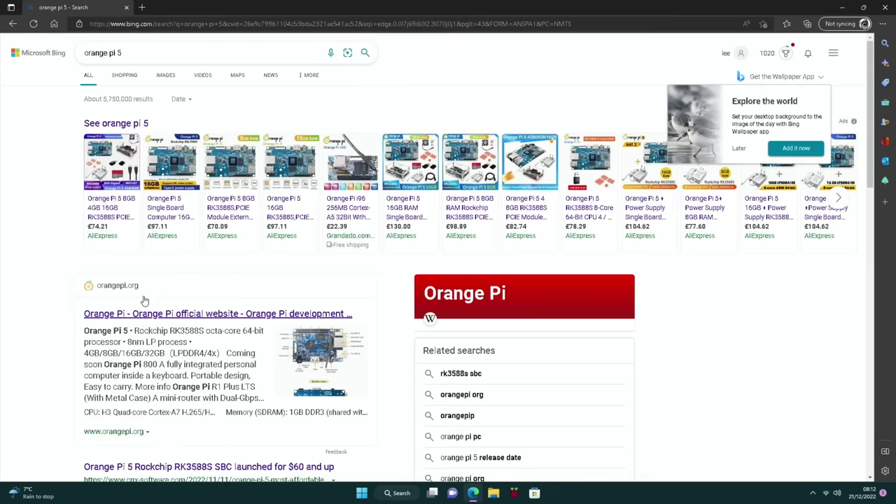
{"action": "left_click", "coordinate": [135, 314]}
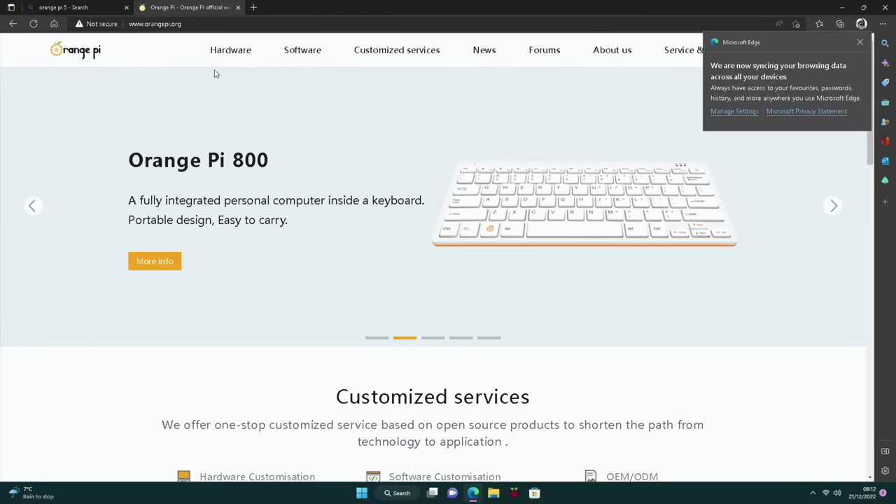
Step: Go to Hardware > Orange Pi 5 downloads and open a Google Drive download folder
{"action": "left_click", "coordinate": [219, 52]}
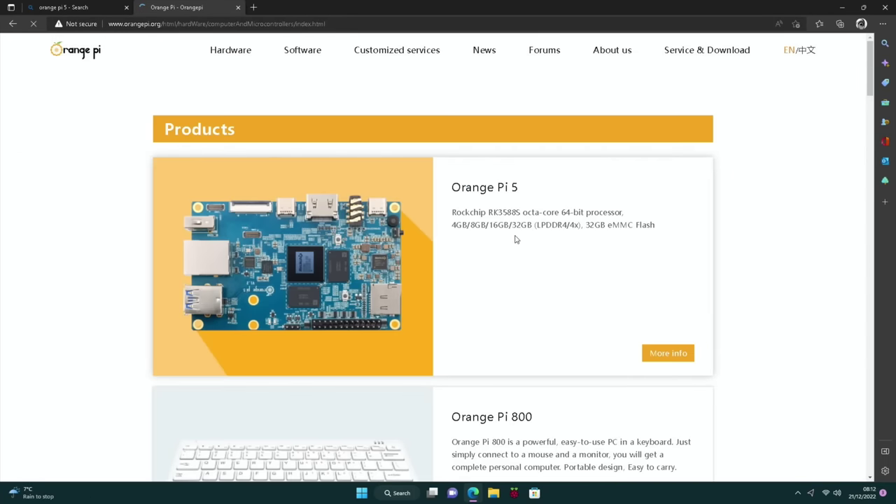
{"action": "left_click", "coordinate": [666, 353]}
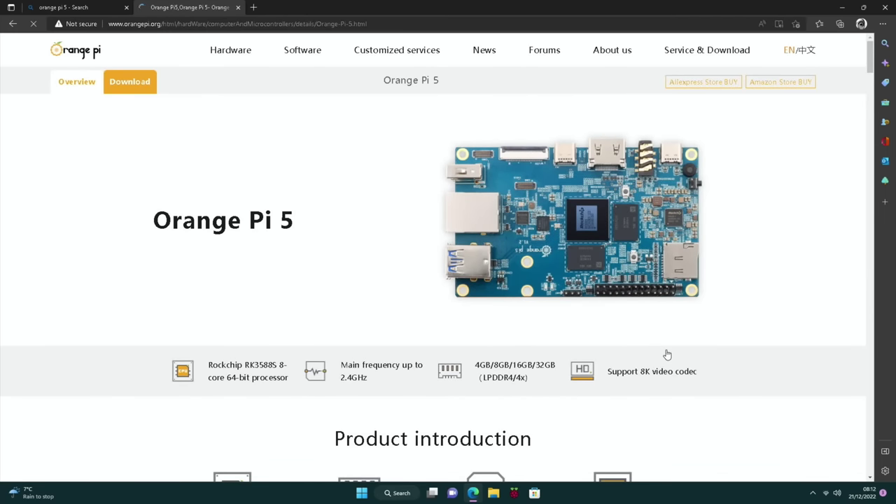
{"action": "left_click", "coordinate": [123, 92]}
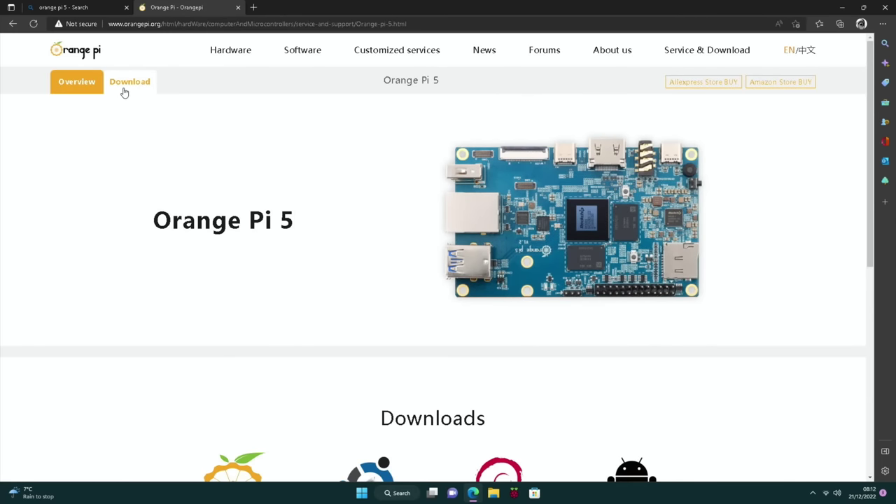
{"action": "scroll", "coordinate": [124, 92], "scroll_direction": "down", "scroll_amount": 4}
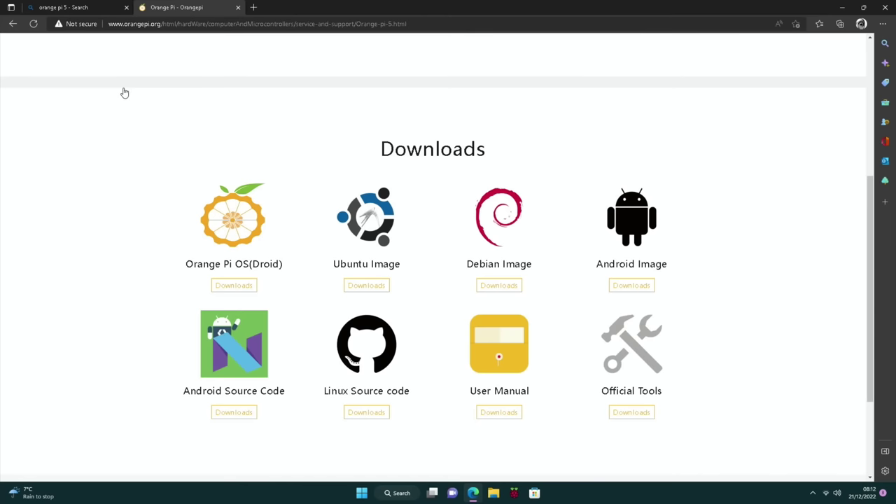
{"action": "left_click", "coordinate": [235, 227]}
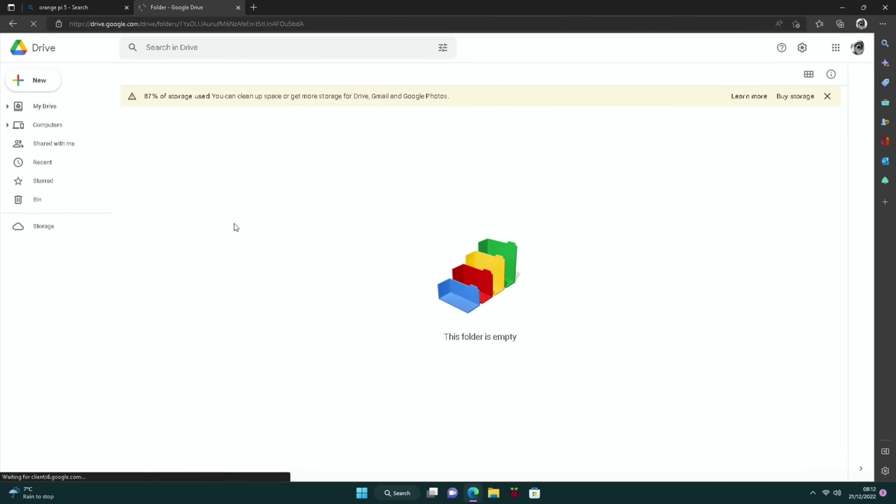
Step: Open the Android image downloads and browse to Android 12 > TF Card Image
{"action": "left_click", "coordinate": [13, 25]}
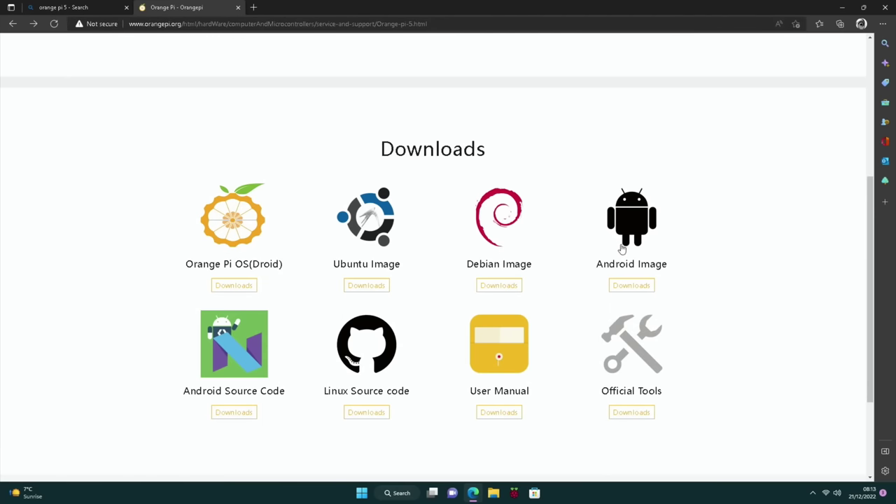
{"action": "left_click", "coordinate": [629, 285]}
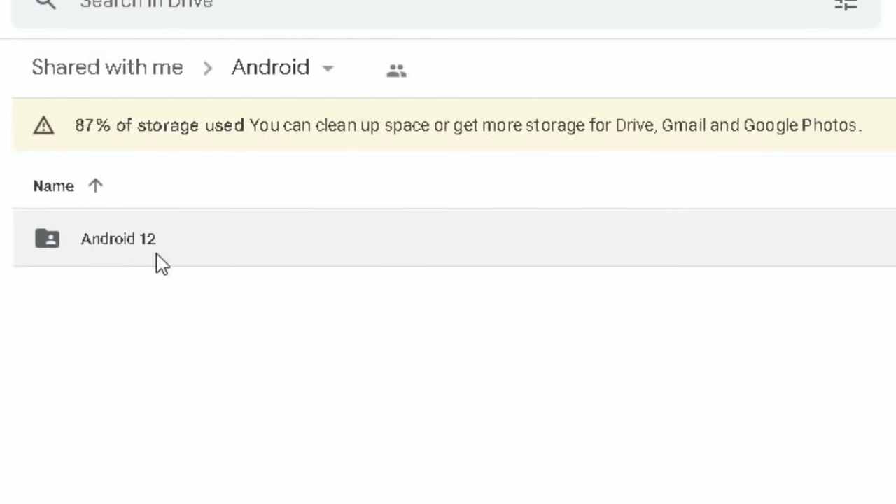
{"action": "double_click", "coordinate": [128, 243]}
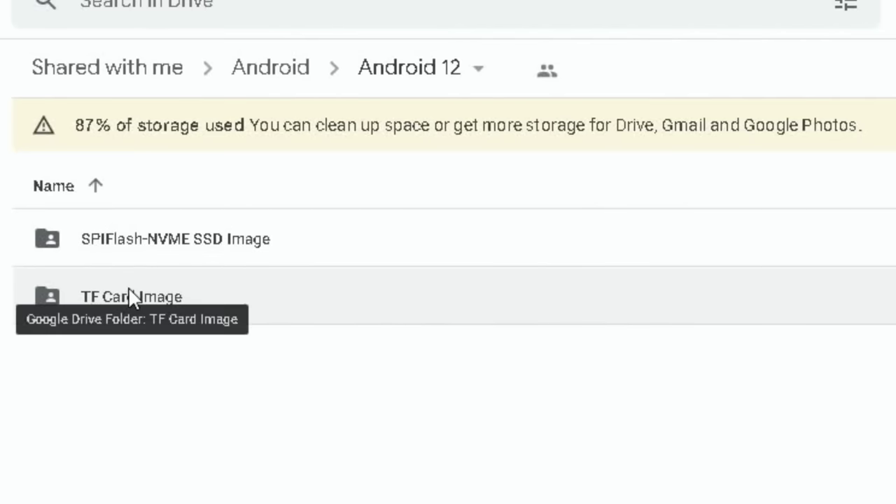
{"action": "double_click", "coordinate": [132, 297]}
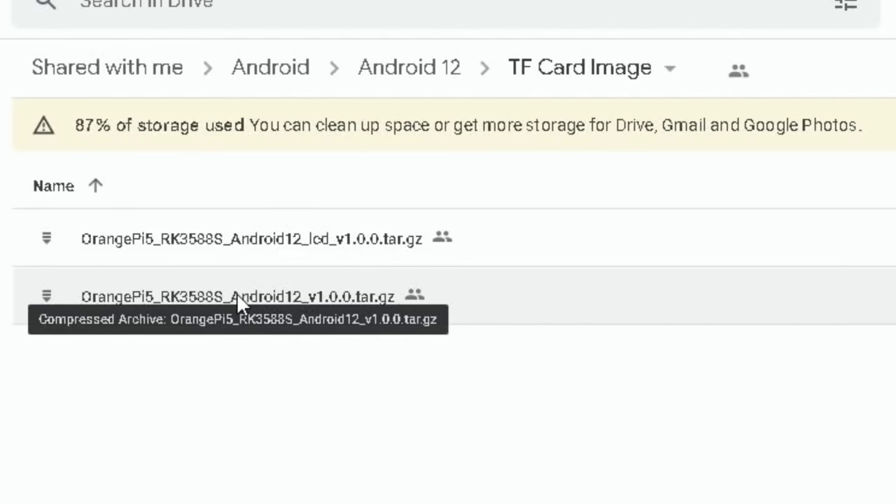
Step: Download OrangePi5_RK3588S_Android12_v1.0.0.tar.gz, accepting the virus-scan warning
{"action": "double_click", "coordinate": [237, 294]}
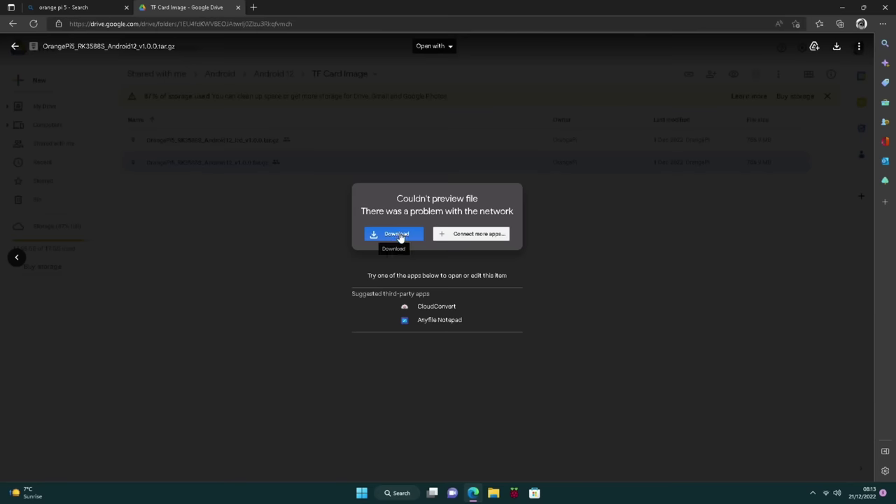
{"action": "left_click", "coordinate": [400, 237]}
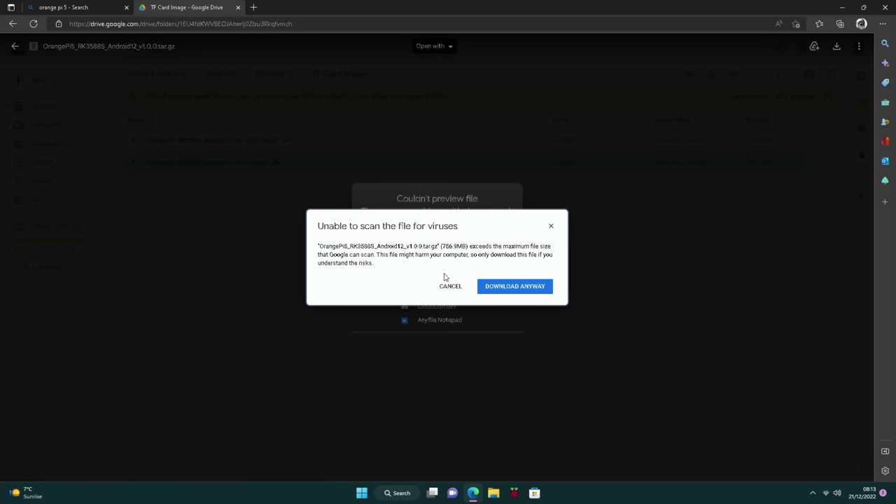
{"action": "left_click", "coordinate": [509, 289]}
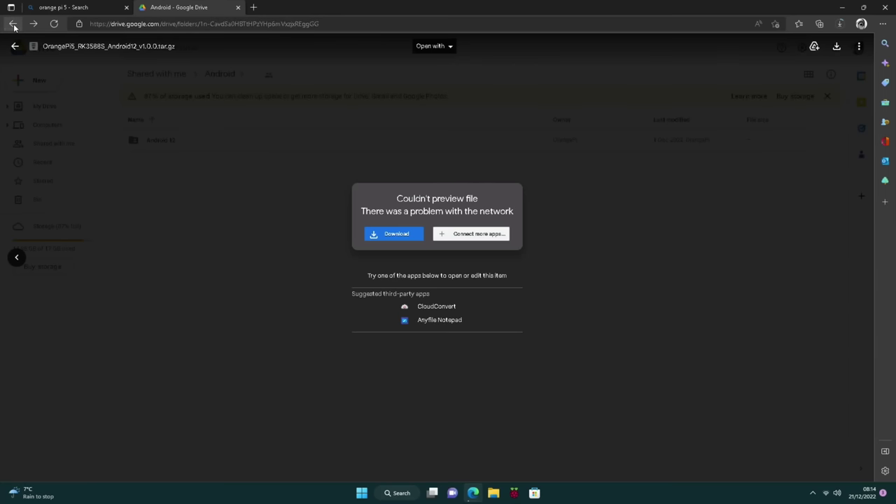
Step: Go back from Google Drive to the Orange Pi 5 downloads page
{"action": "left_click", "coordinate": [13, 24]}
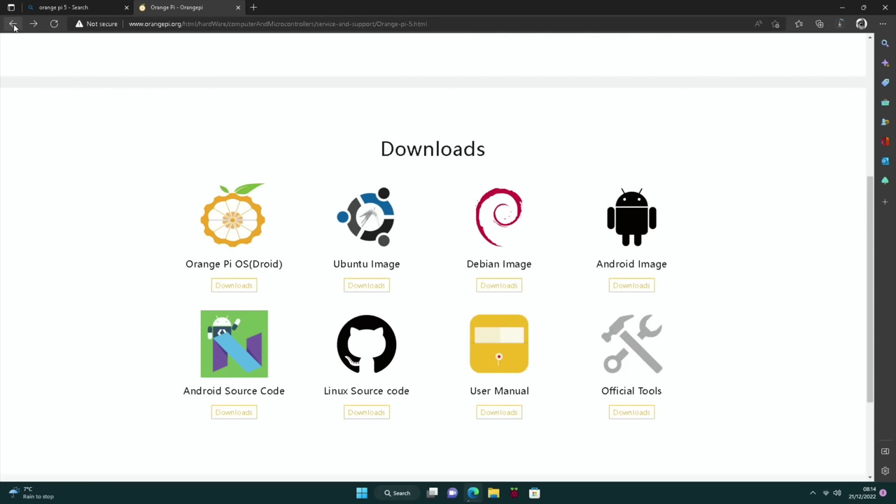
Step: Download SDDiskTool_v1.72.zip from Official Tools > SDDiskTool folder and show it in Downloads
{"action": "left_click", "coordinate": [637, 413]}
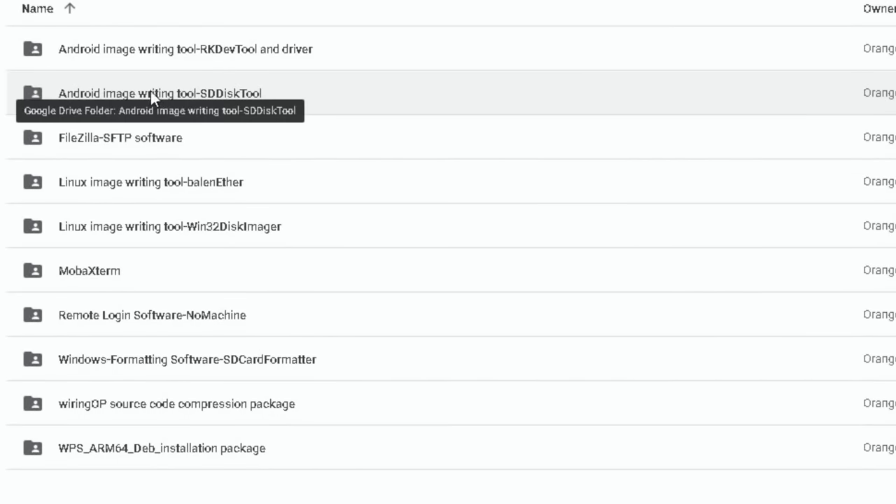
{"action": "double_click", "coordinate": [190, 88]}
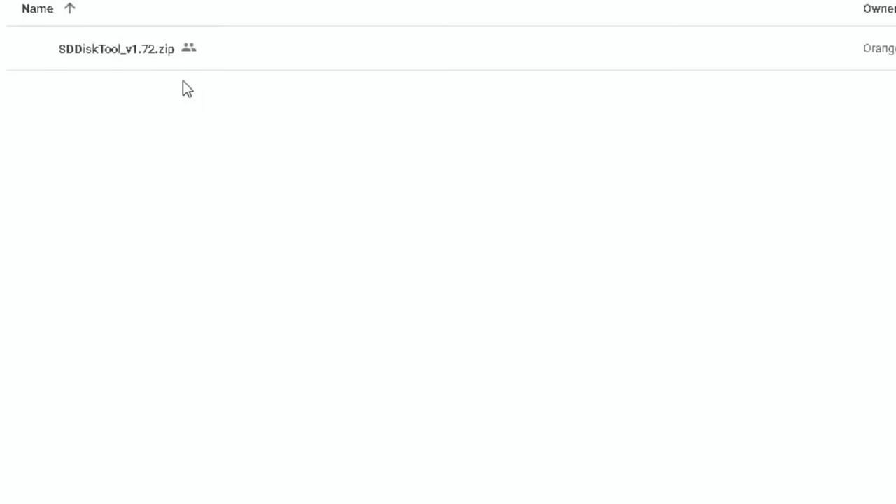
{"action": "left_click", "coordinate": [148, 49]}
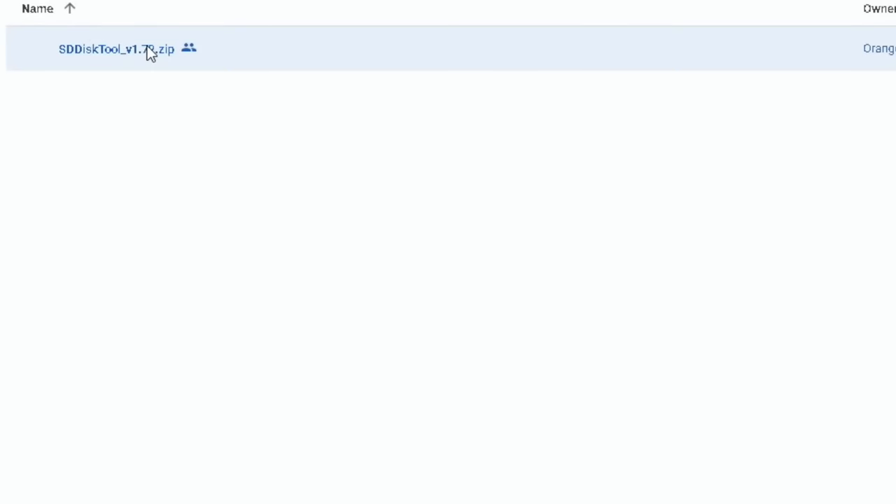
{"action": "double_click", "coordinate": [147, 50]}
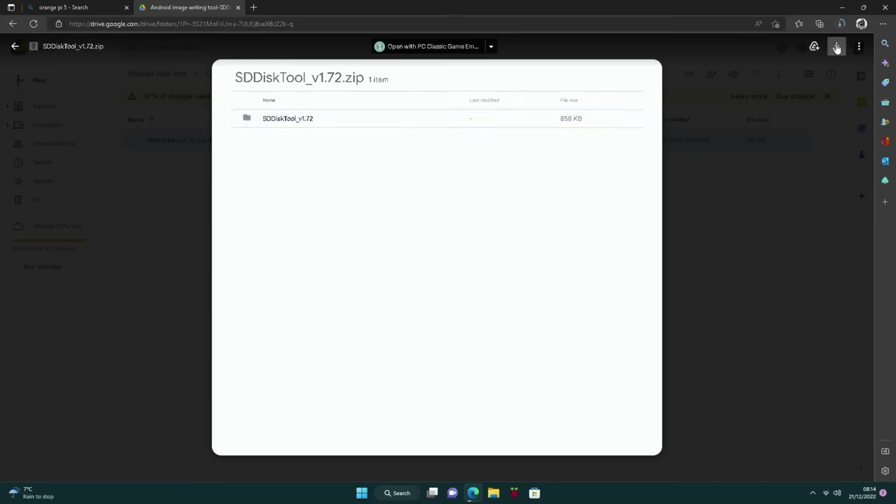
{"action": "left_click", "coordinate": [836, 48]}
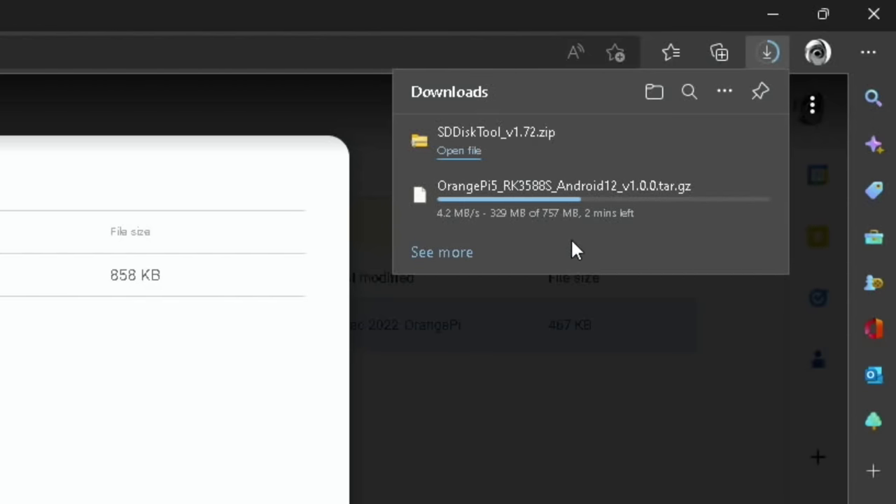
{"action": "left_click", "coordinate": [647, 91]}
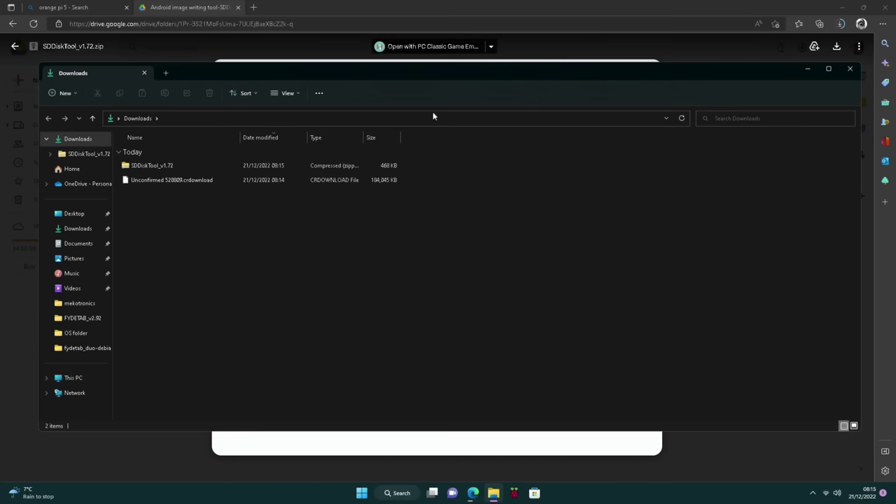
Step: Extract SDDiskTool_v1.72.zip into an SDDiskTool_v1.72 folder, then delete the zip file
{"action": "right_click", "coordinate": [170, 166]}
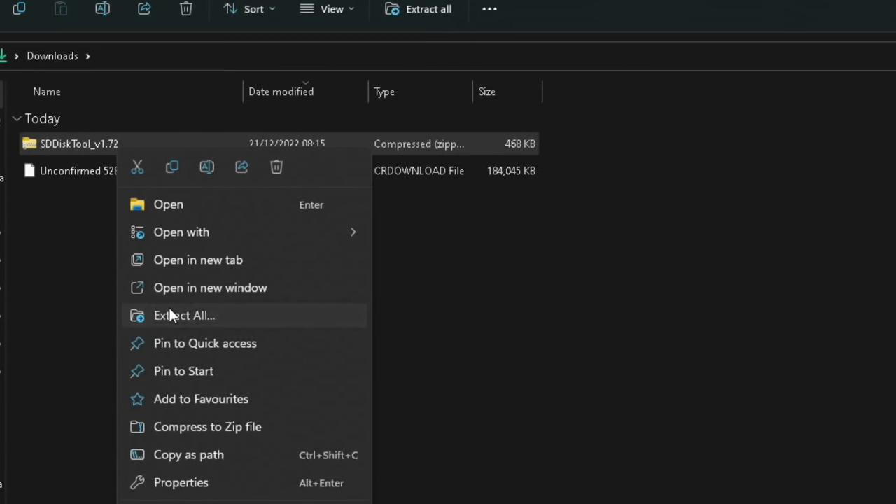
{"action": "left_click", "coordinate": [169, 308]}
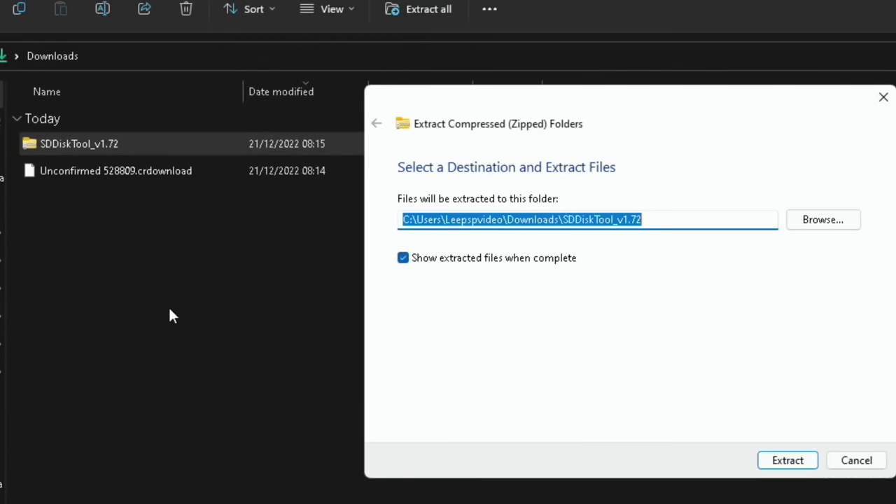
{"action": "left_click", "coordinate": [787, 459]}
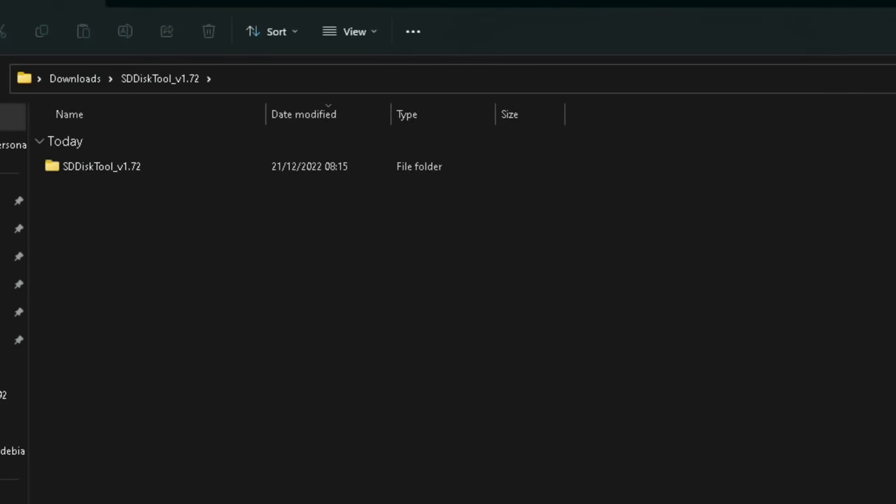
{"action": "key", "text": "alt+F4"}
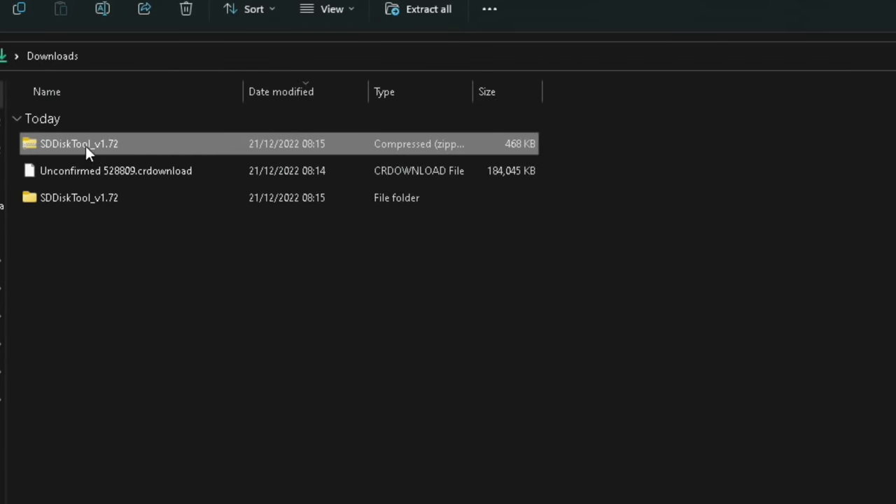
{"action": "right_click", "coordinate": [81, 145]}
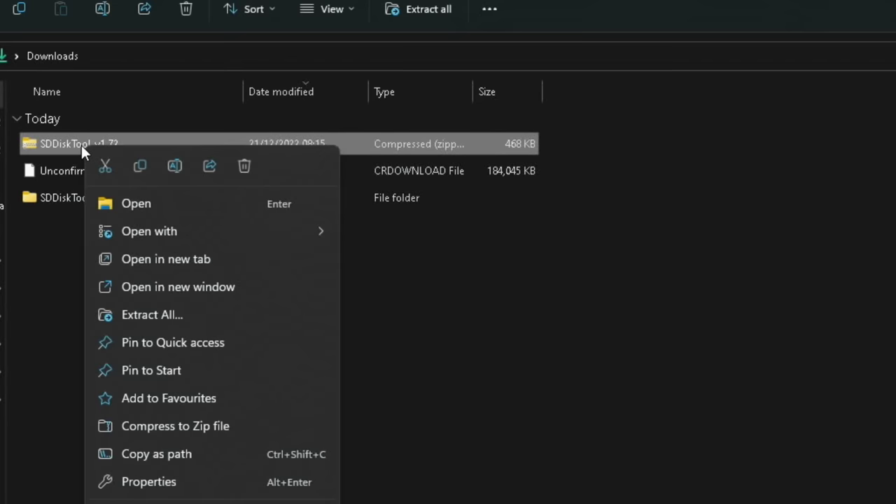
{"action": "left_click", "coordinate": [244, 163]}
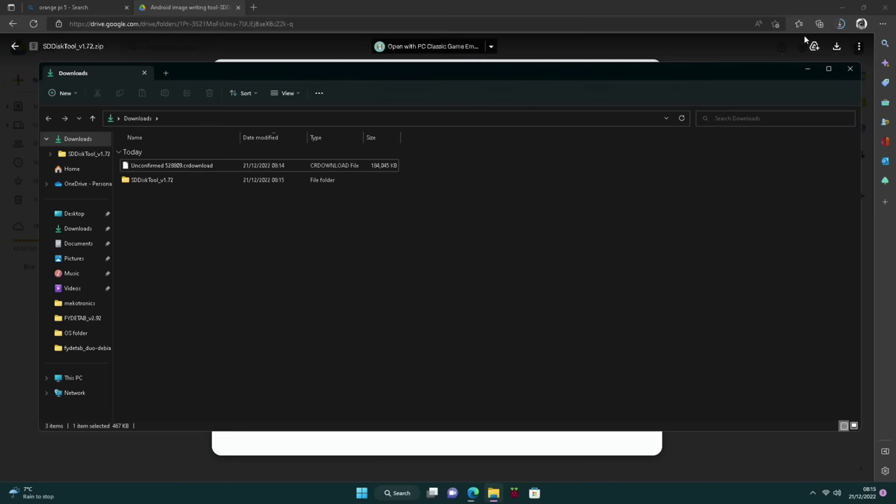
Step: Confirm the OrangePi5 Android 12 tar.gz download is complete, then close Edge
{"action": "left_click", "coordinate": [836, 29]}
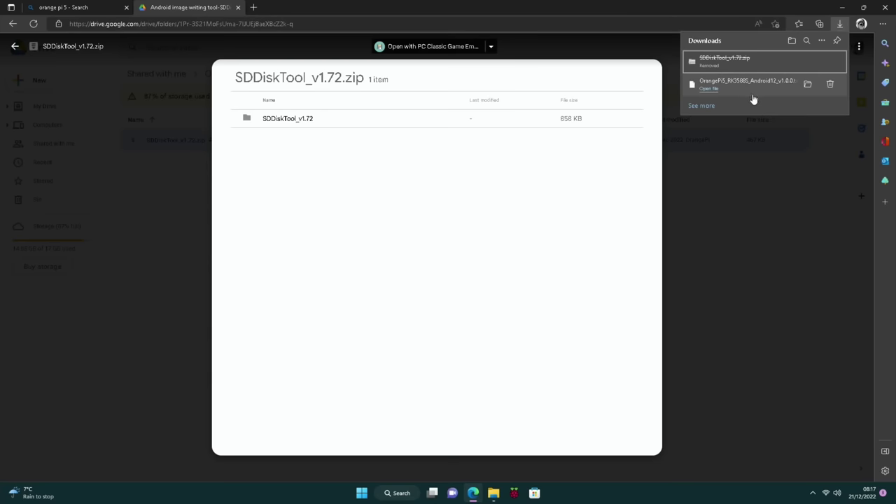
{"action": "left_click", "coordinate": [884, 9]}
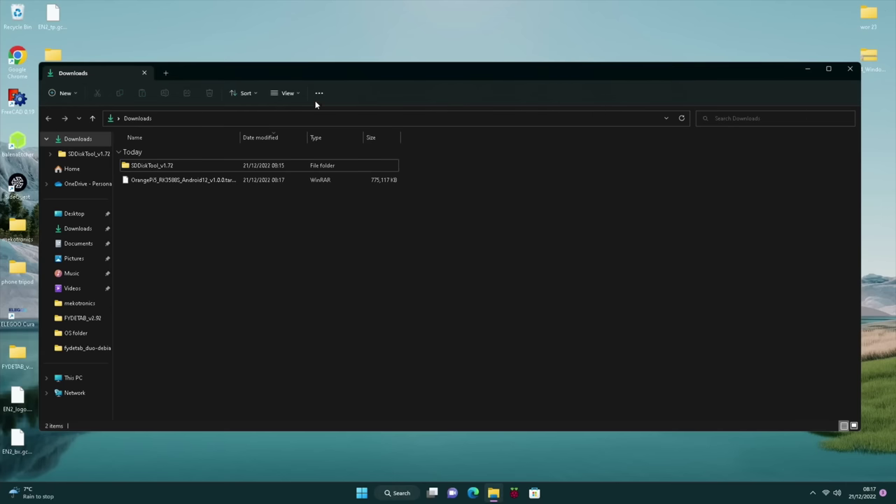
Step: Launch SD_Firmware_Tool from the nested SDDiskTool_v1.72 folder, allowing it past SmartScreen and UAC
{"action": "left_click_drag", "start_coordinate": [293, 71], "coordinate": [415, 45]}
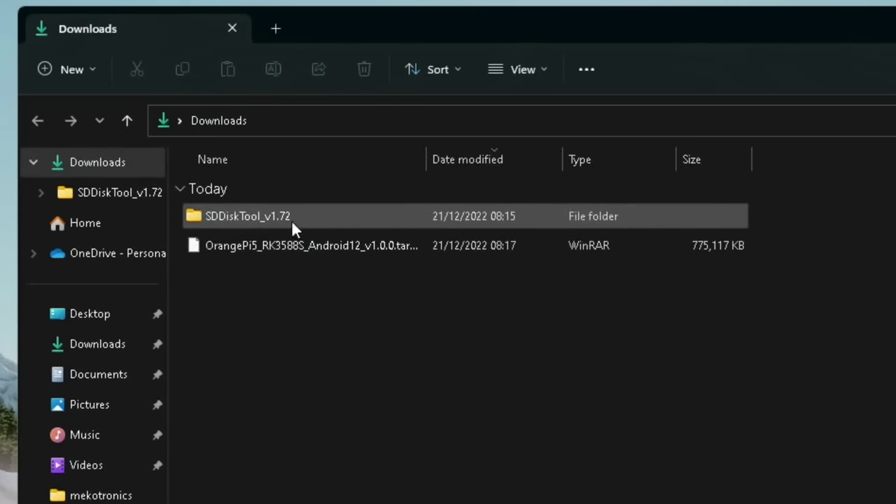
{"action": "double_click", "coordinate": [267, 216]}
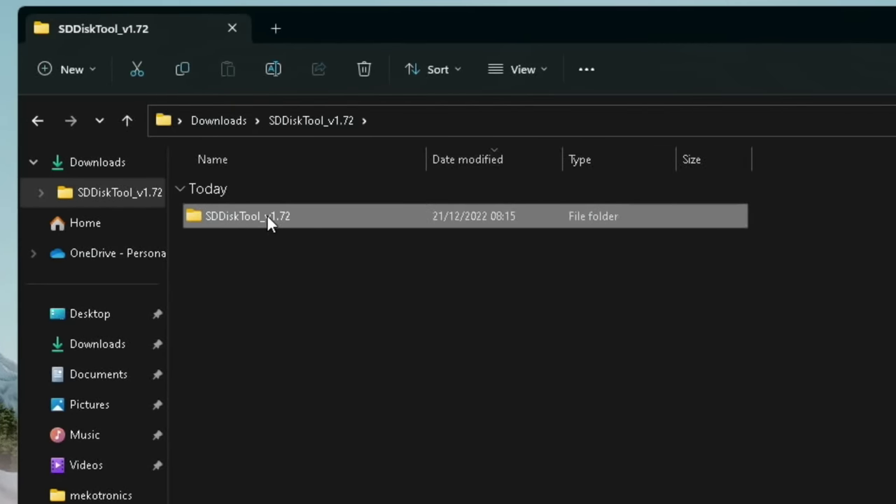
{"action": "double_click", "coordinate": [267, 216]}
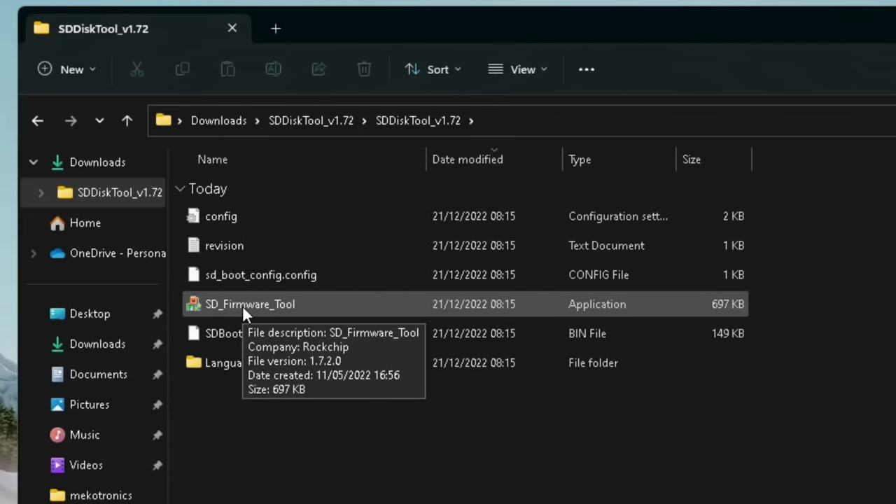
{"action": "double_click", "coordinate": [242, 306]}
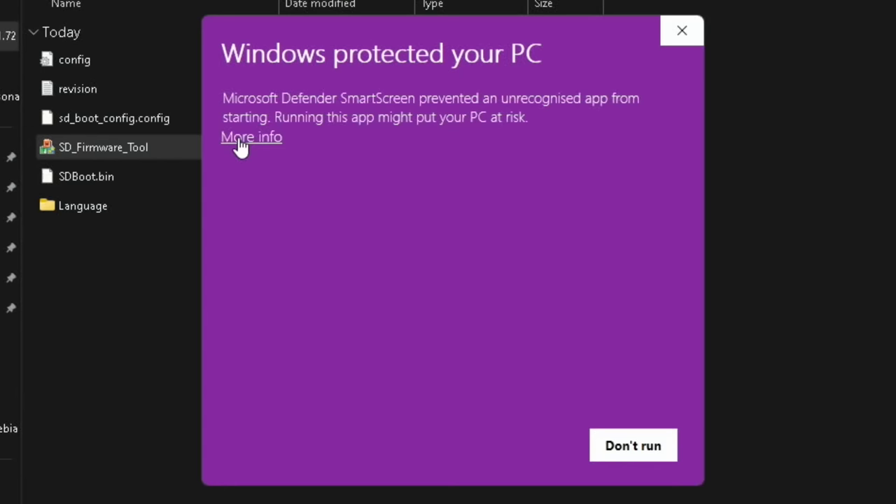
{"action": "left_click", "coordinate": [238, 138]}
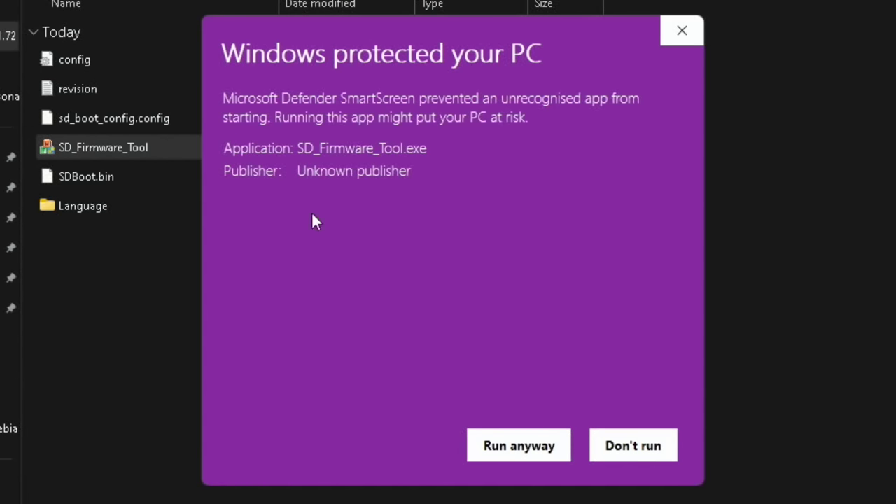
{"action": "left_click", "coordinate": [503, 446]}
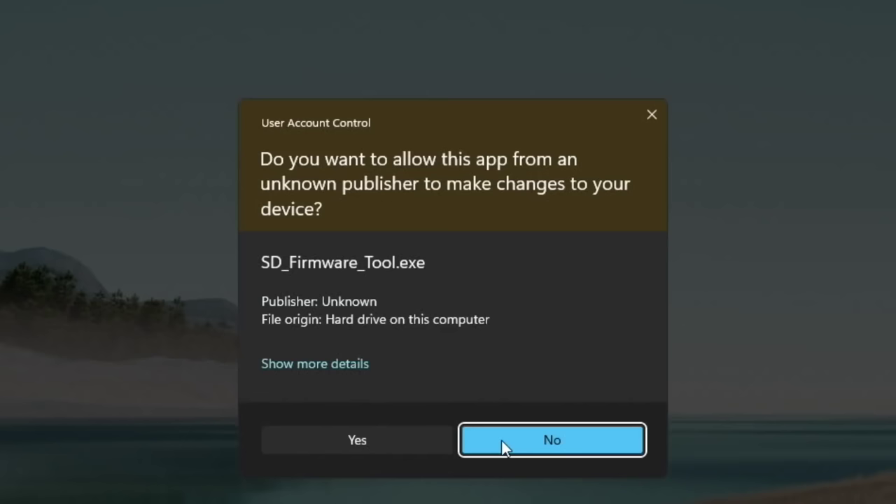
{"action": "left_click", "coordinate": [404, 434]}
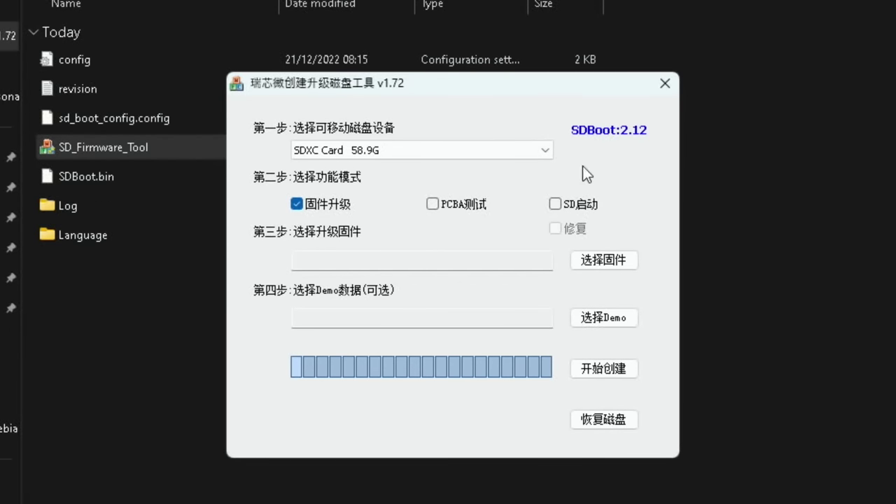
Step: Close SD_Firmware_Tool and change Selected=1 to Selected=2 in the config file
{"action": "left_click", "coordinate": [665, 84]}
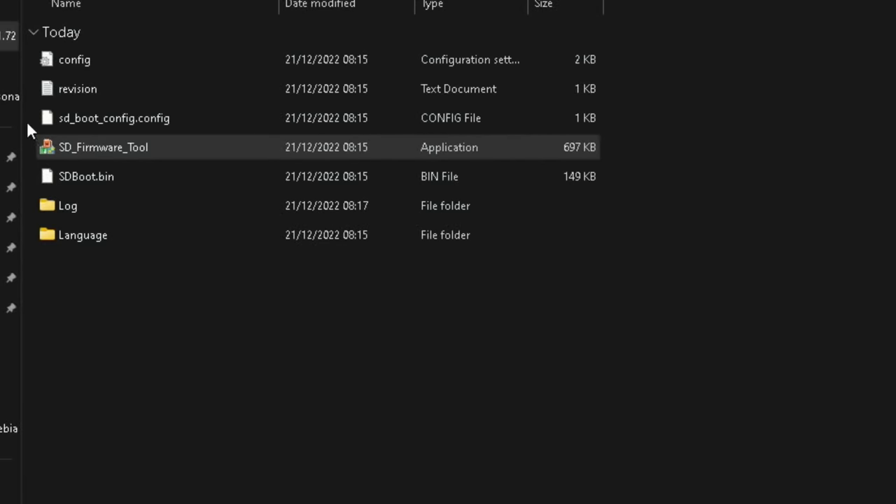
{"action": "double_click", "coordinate": [52, 62]}
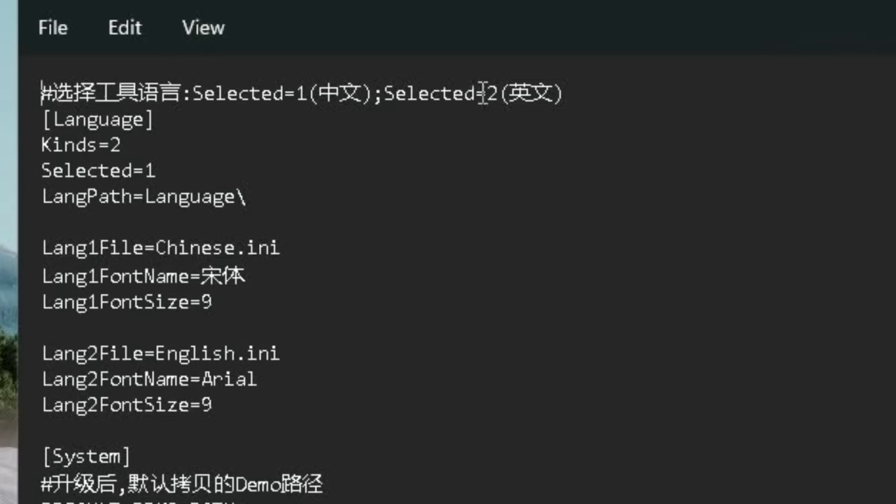
{"action": "left_click", "coordinate": [219, 169]}
{"action": "key", "text": "BackSpace"}
{"action": "type", "text": "2"}
Step: Save the edited config file and close Notepad
{"action": "left_click", "coordinate": [55, 25]}
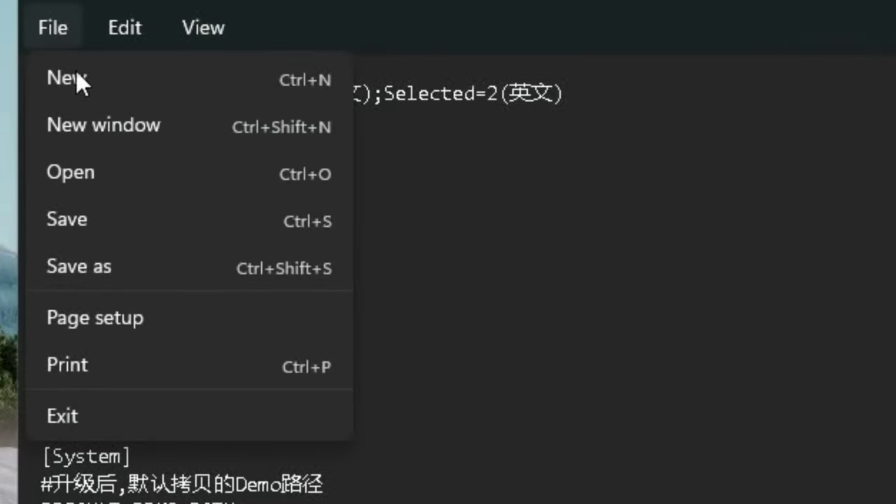
{"action": "left_click", "coordinate": [80, 219]}
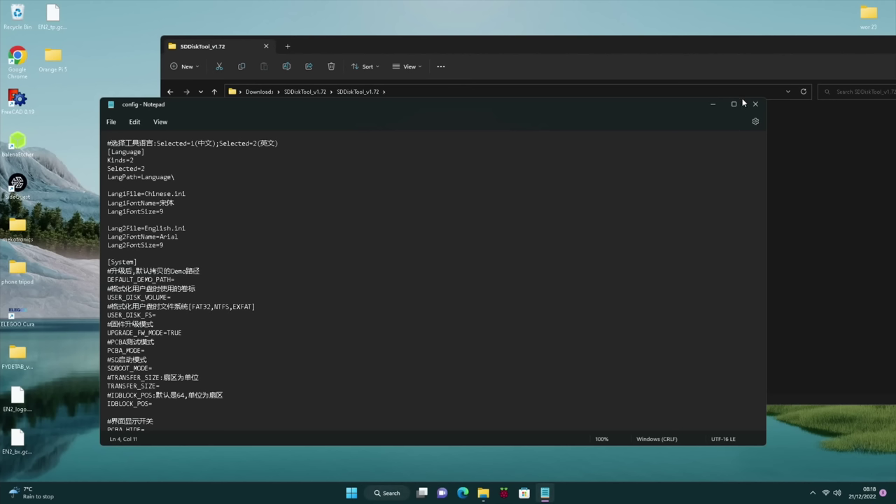
{"action": "left_click", "coordinate": [755, 105]}
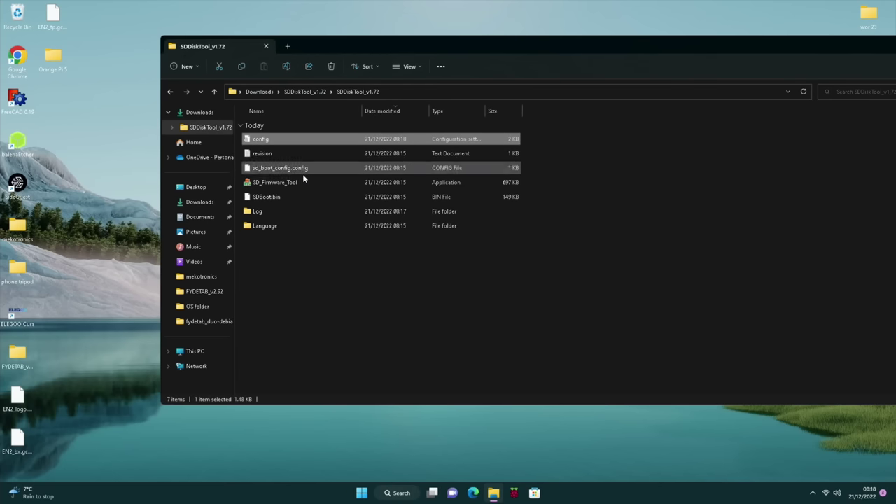
Step: Launch SD_Firmware_Tool as administrator so it opens in English with the 58.9G SDXC card detected
{"action": "double_click", "coordinate": [281, 183]}
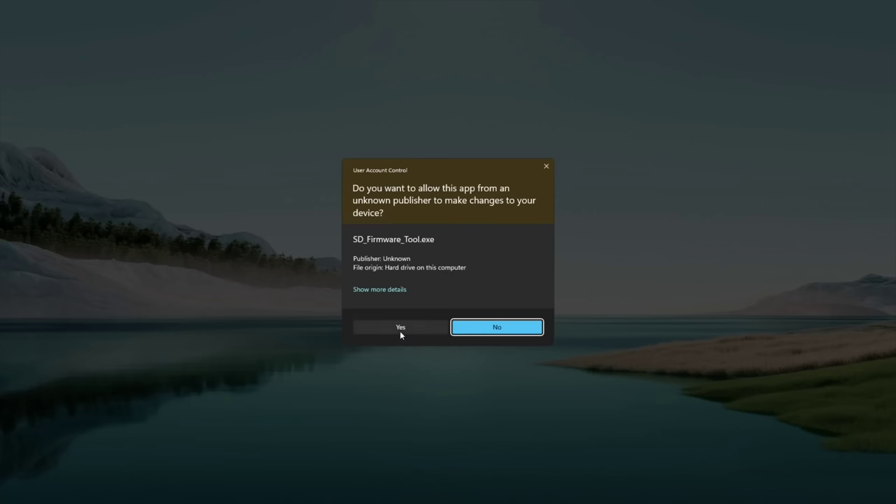
{"action": "left_click", "coordinate": [393, 327]}
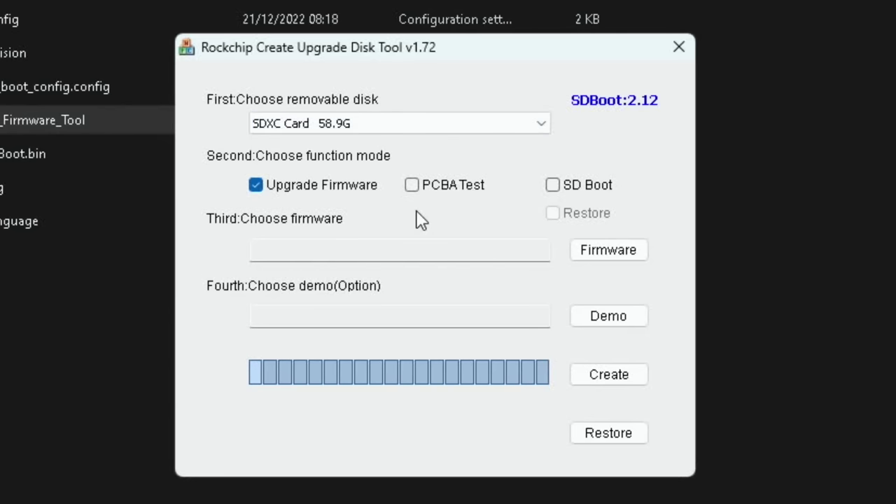
Step: Try Restore on the SDXC card twice, dismiss the 'Formatting user disk failed!' error, and close the tool
{"action": "left_click", "coordinate": [595, 435]}
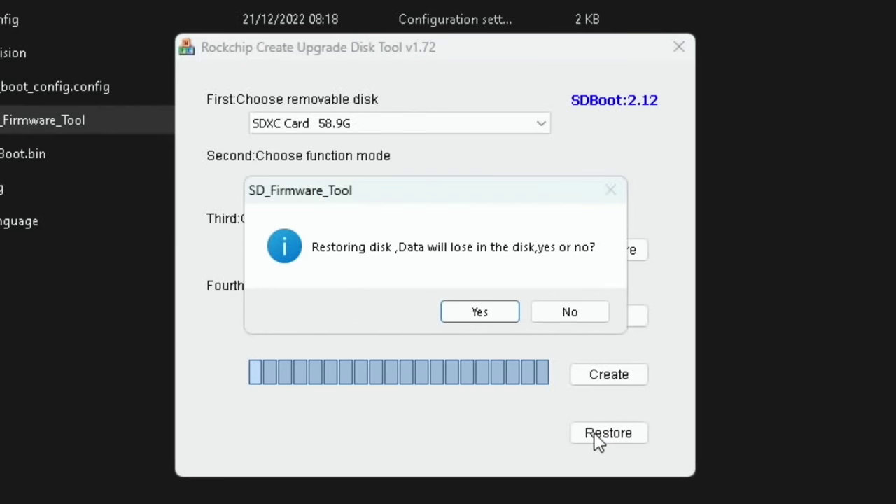
{"action": "left_click", "coordinate": [458, 312]}
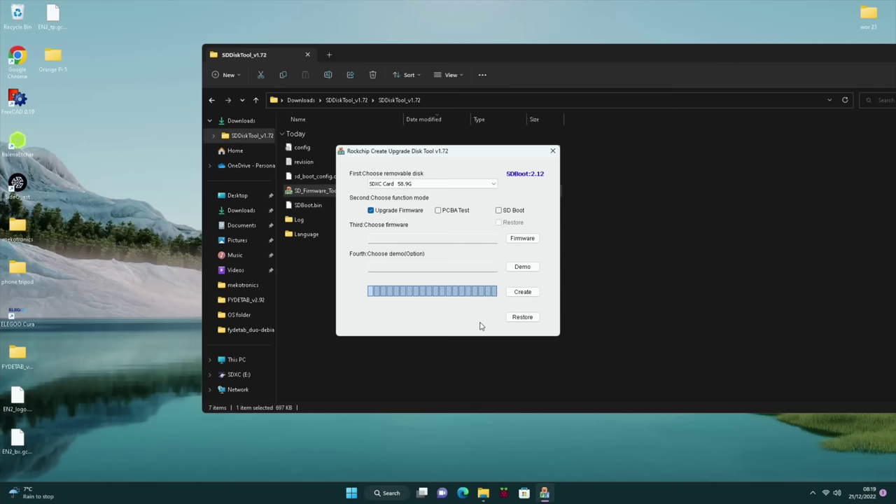
{"action": "left_click", "coordinate": [518, 319]}
{"action": "left_click", "coordinate": [466, 265]}
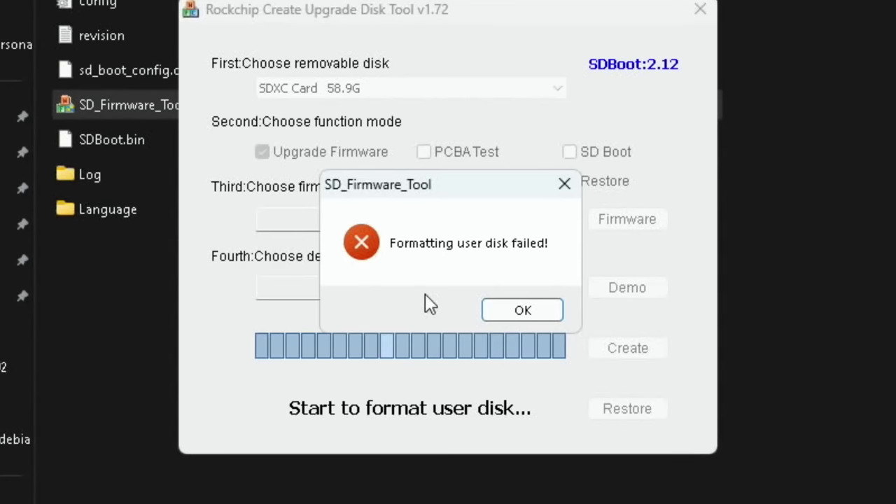
{"action": "left_click", "coordinate": [518, 310]}
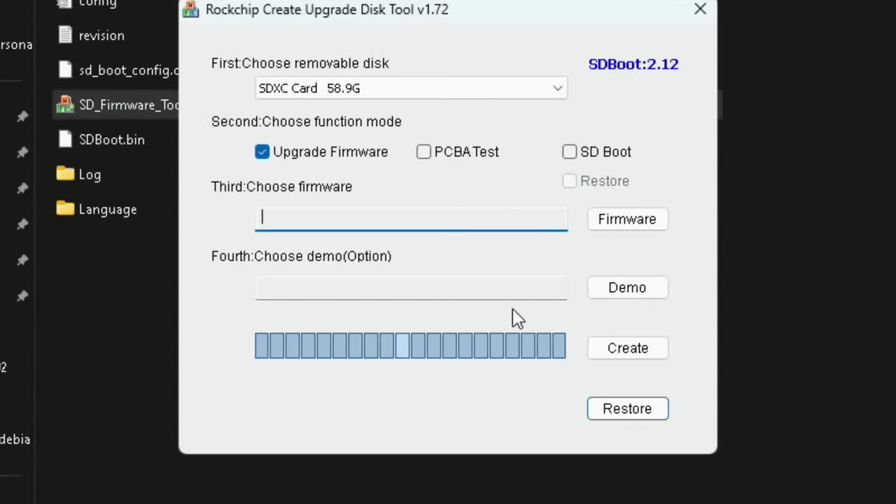
{"action": "left_click", "coordinate": [694, 10]}
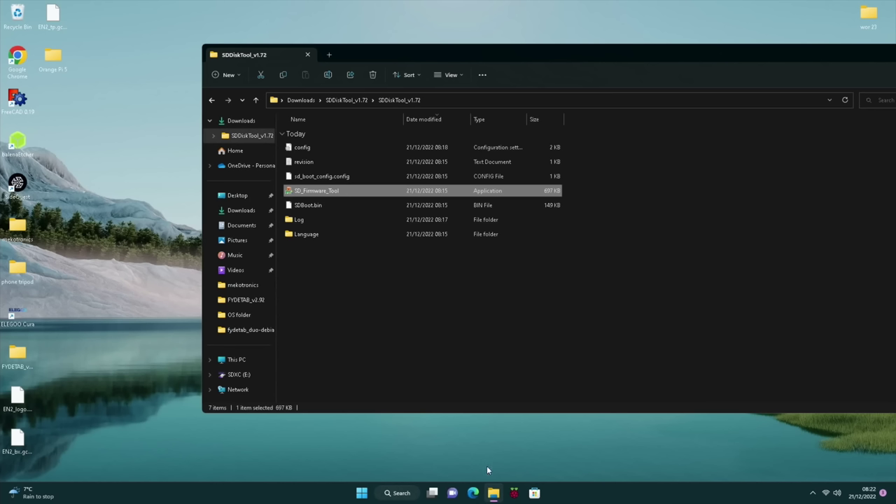
Step: Launch Raspberry Pi Imager and choose Erase as the OS with the SDXC card as storage
{"action": "left_click", "coordinate": [513, 494]}
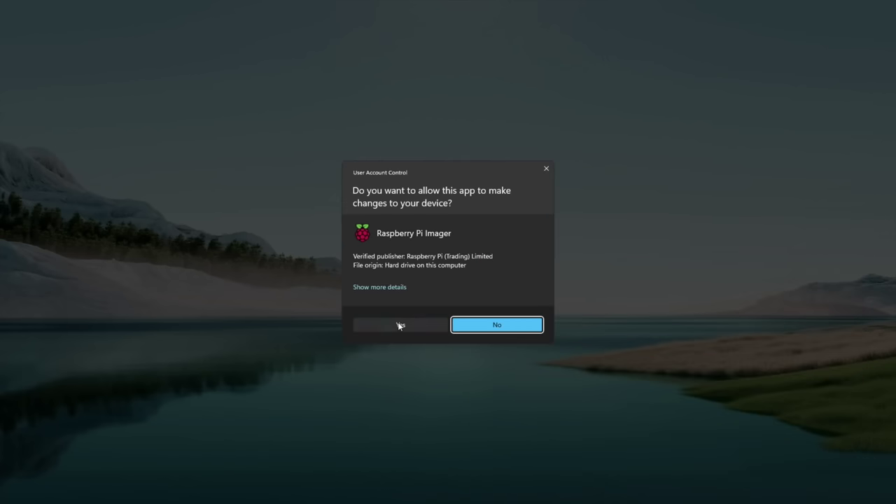
{"action": "left_click", "coordinate": [399, 325]}
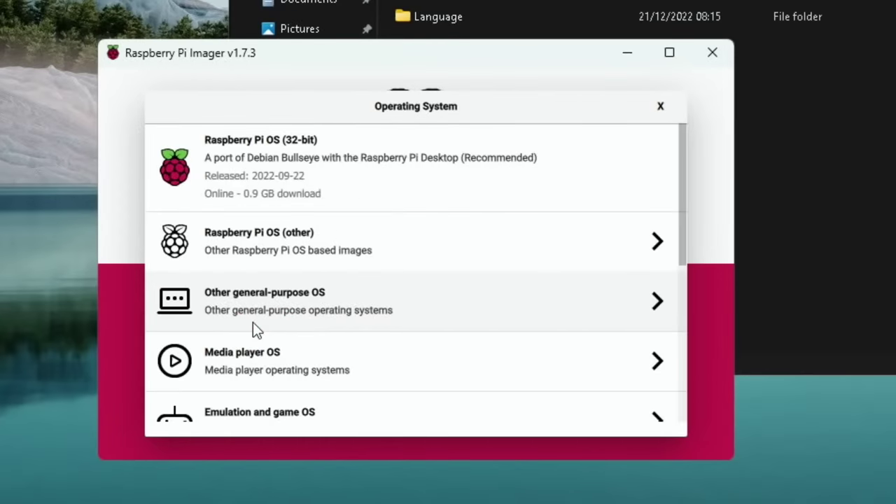
{"action": "scroll", "coordinate": [254, 327], "scroll_direction": "down", "scroll_amount": 5}
{"action": "left_click", "coordinate": [238, 337]}
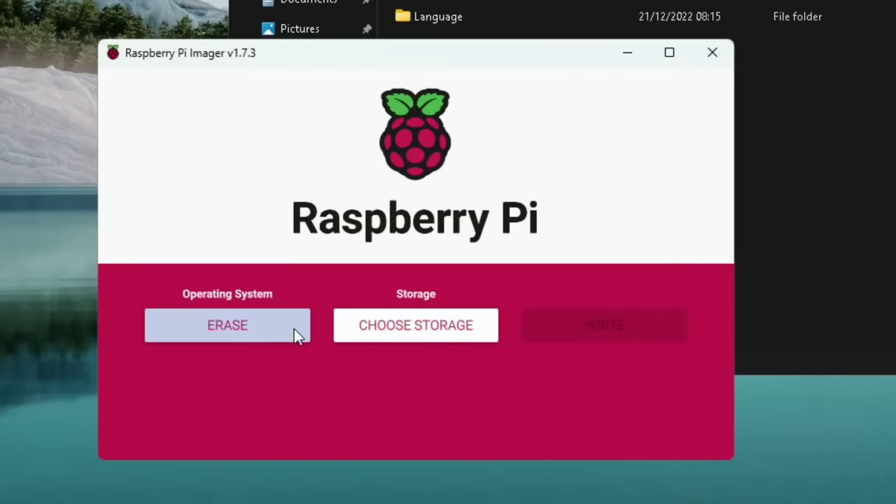
{"action": "left_click", "coordinate": [371, 338]}
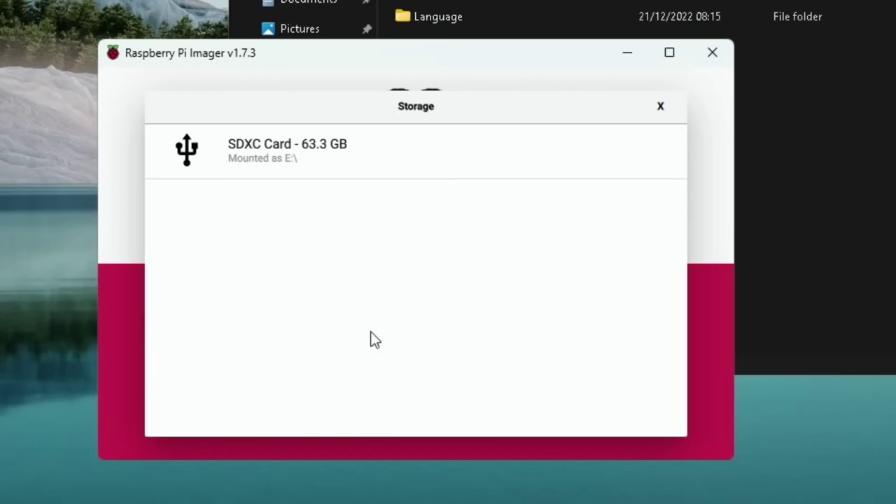
{"action": "left_click", "coordinate": [303, 164]}
Step: Erase all data on the 63.3 GB SDXC card, then close the imager
{"action": "left_click", "coordinate": [599, 340]}
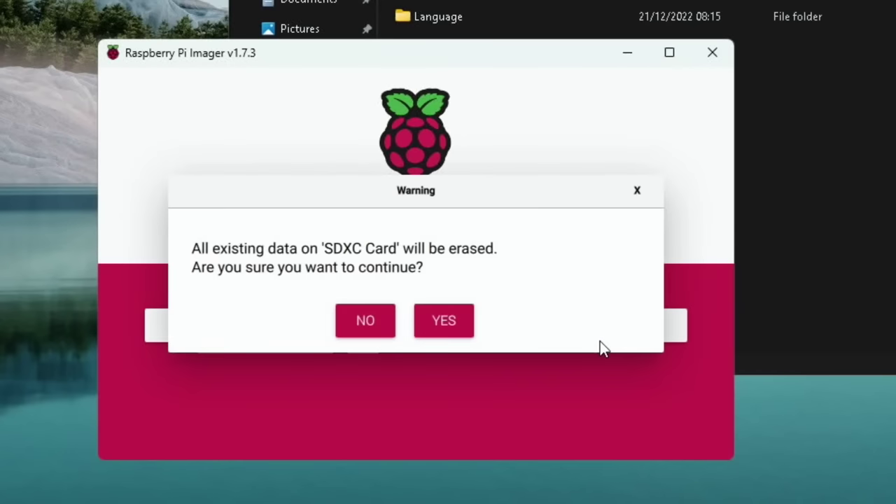
{"action": "left_click", "coordinate": [448, 318]}
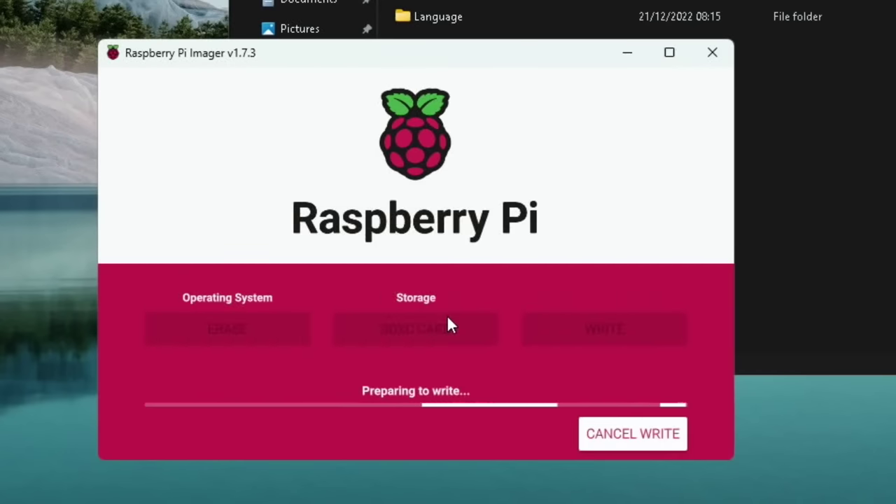
{"action": "left_click", "coordinate": [424, 328]}
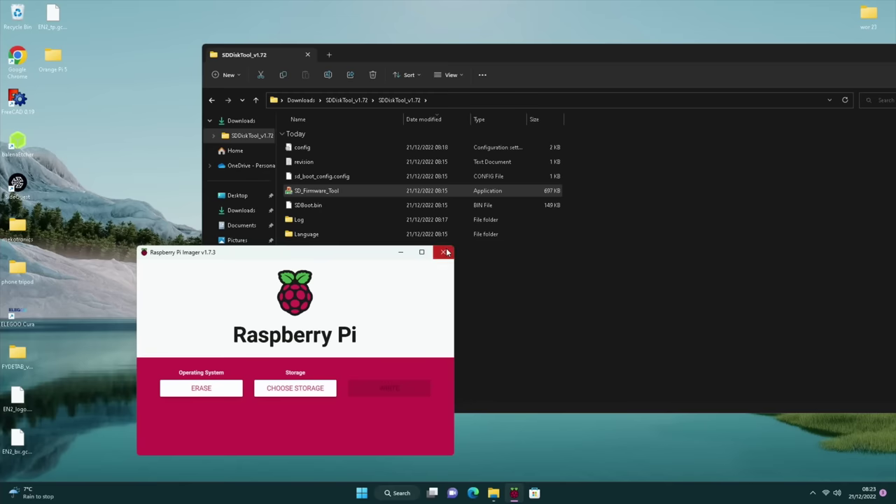
{"action": "left_click", "coordinate": [446, 252]}
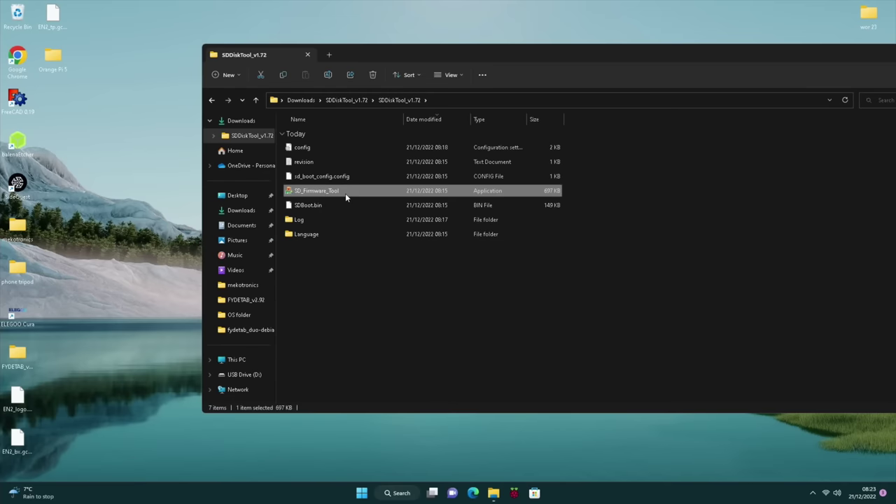
Step: Relaunch SD_Firmware_Tool with administrator approval and switch it to SD Boot mode
{"action": "left_click", "coordinate": [325, 193]}
{"action": "double_click", "coordinate": [325, 193]}
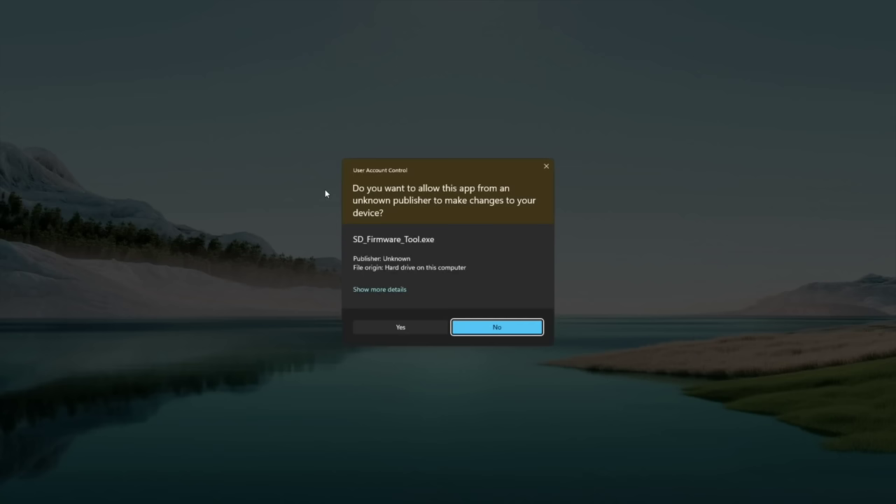
{"action": "left_click", "coordinate": [400, 326]}
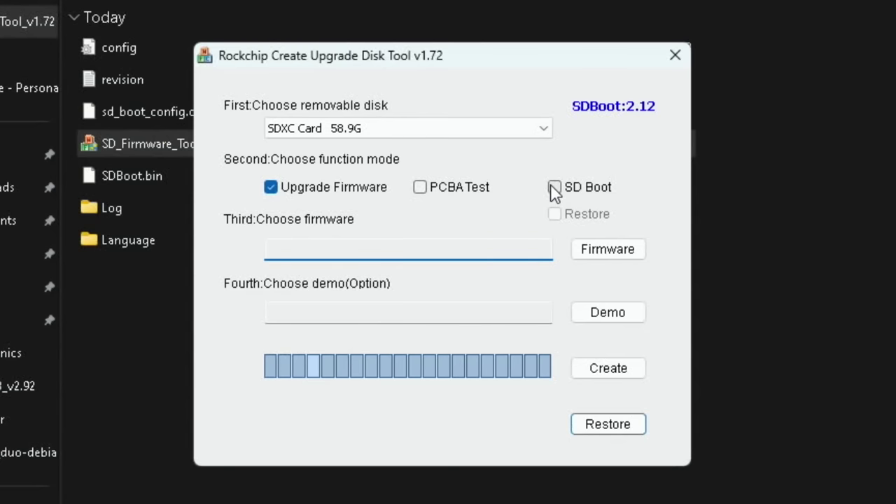
{"action": "left_click", "coordinate": [498, 211]}
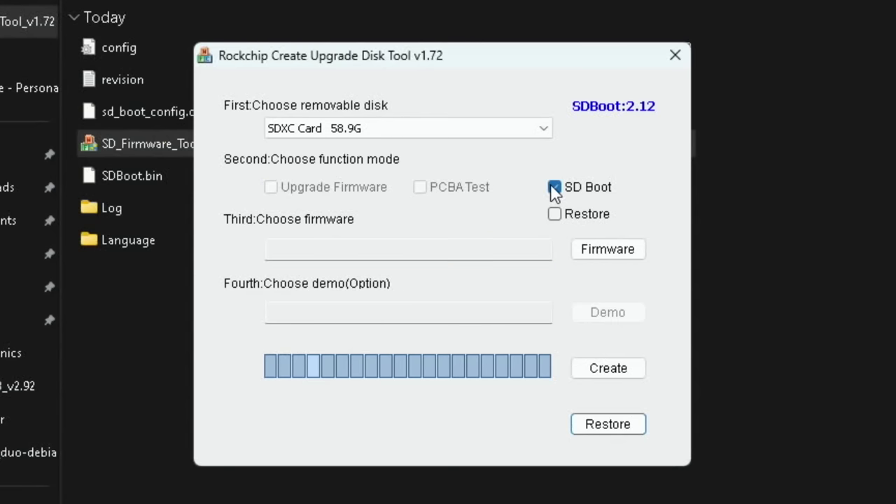
Step: Move the tool window aside and navigate File Explorer back up to Downloads
{"action": "left_click_drag", "start_coordinate": [274, 64], "coordinate": [768, 42]}
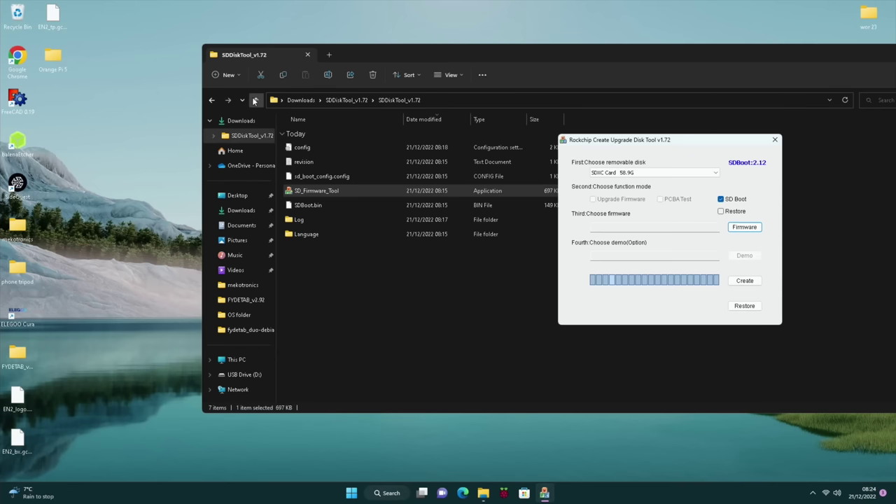
{"action": "left_click", "coordinate": [254, 100]}
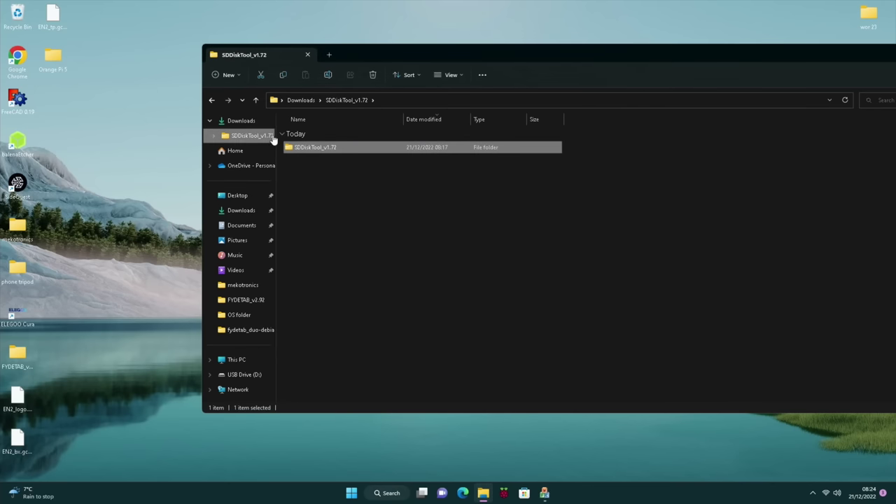
{"action": "left_click", "coordinate": [256, 102]}
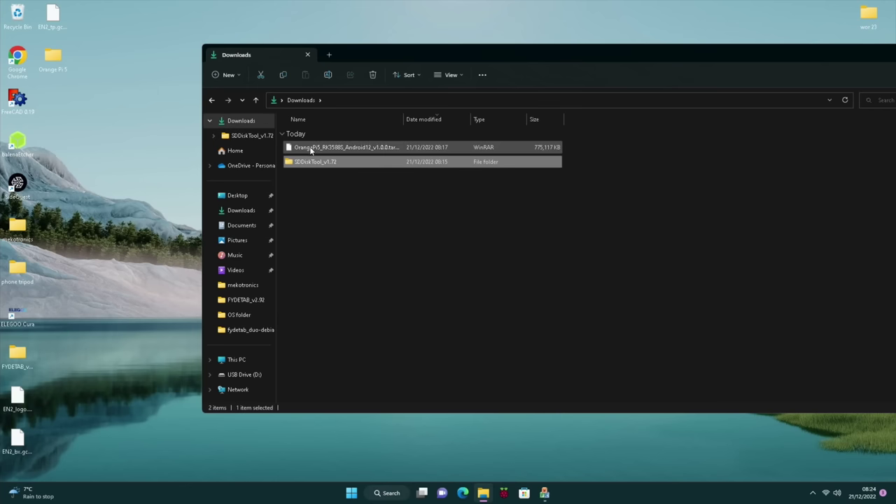
Step: Open OrangePi5_RK3588S_Android12_v1.0.0.tar.gz in WinRAR and extract its .img into Downloads
{"action": "right_click", "coordinate": [310, 148]}
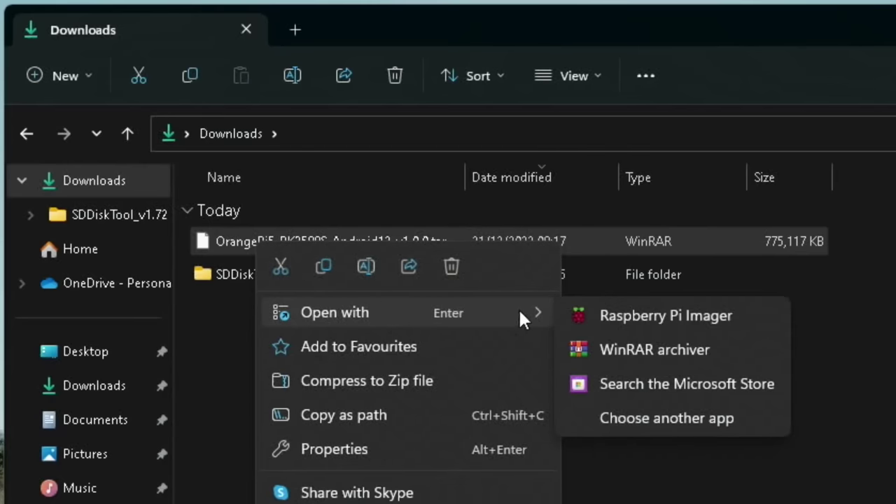
{"action": "left_click", "coordinate": [608, 340]}
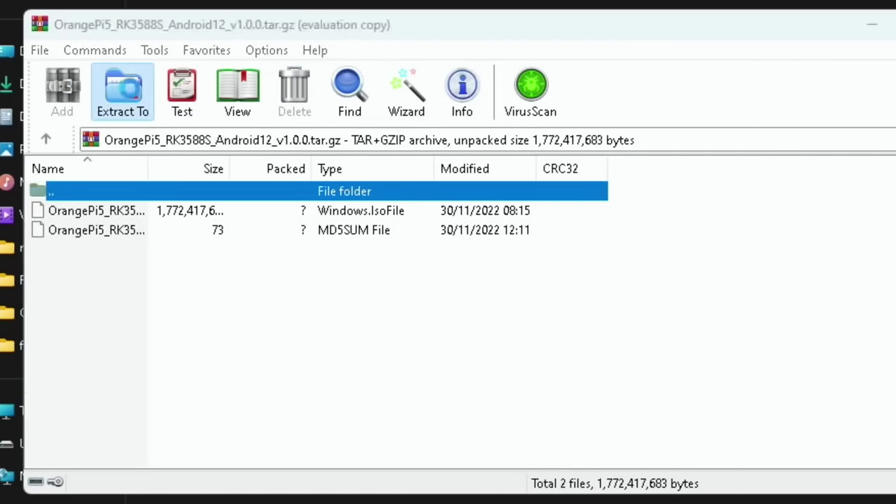
{"action": "left_click", "coordinate": [131, 89]}
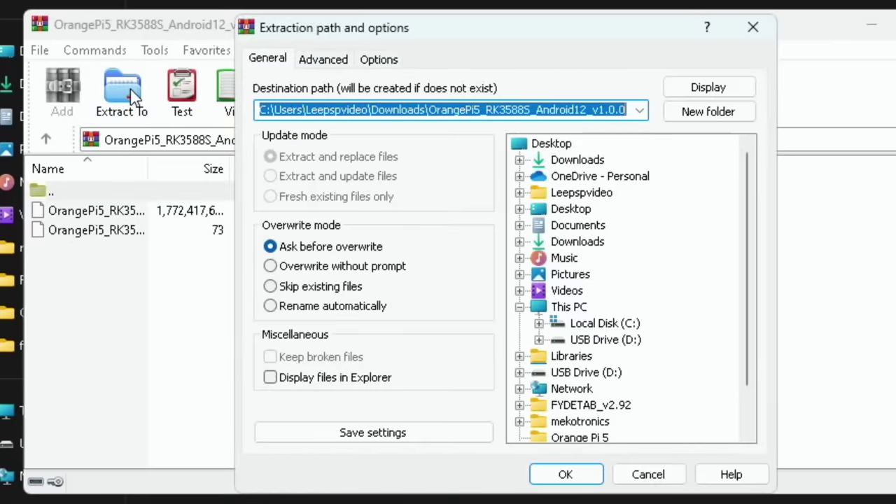
{"action": "left_click", "coordinate": [557, 243]}
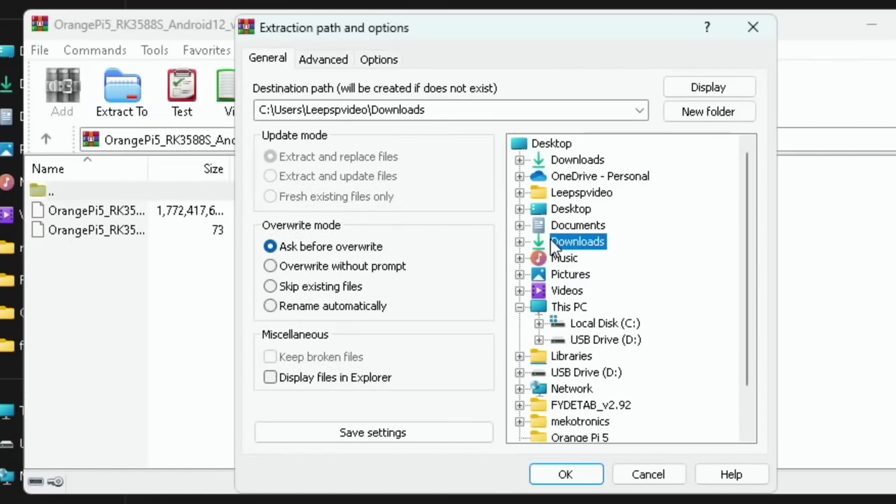
{"action": "left_click", "coordinate": [579, 479]}
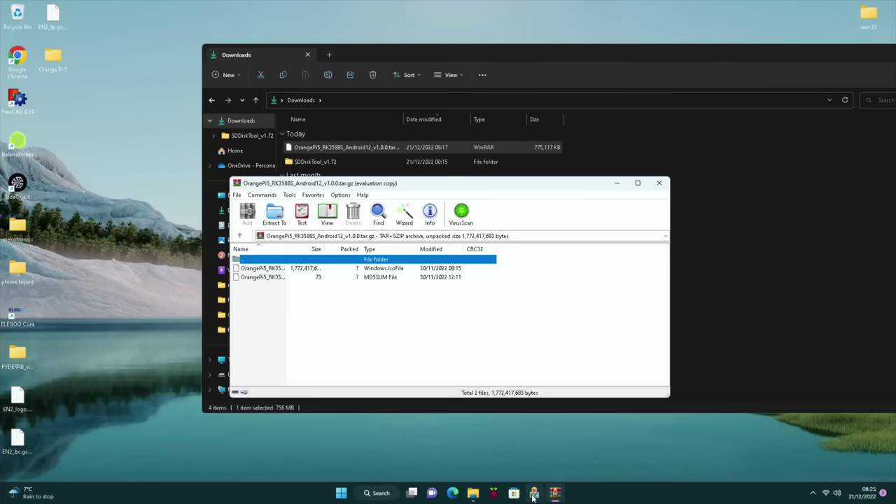
Step: Close the WinRAR window and bring the disk tool back to the front
{"action": "left_click", "coordinate": [533, 494]}
{"action": "left_click", "coordinate": [517, 185]}
{"action": "left_click", "coordinate": [658, 183]}
Step: Load OrangePi5_RK3588S_Android12_v1.0.0.img as firmware and start writing it to the SD card
{"action": "left_click", "coordinate": [605, 240]}
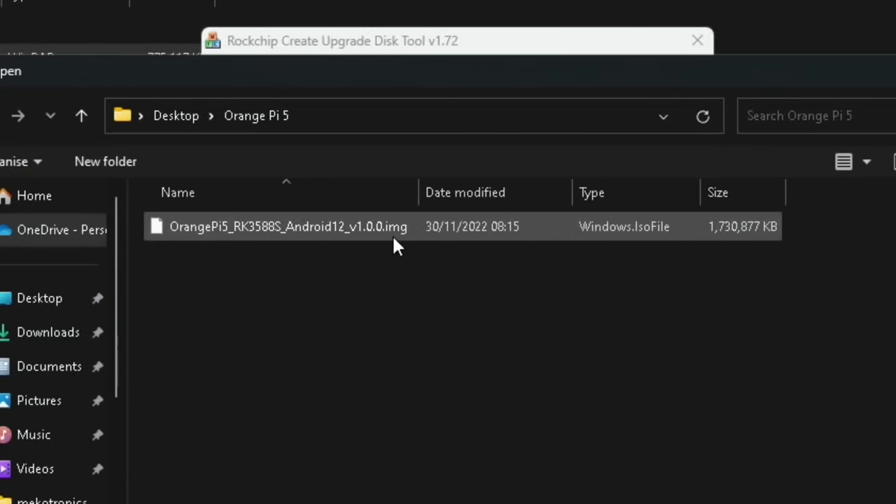
{"action": "left_click", "coordinate": [311, 235]}
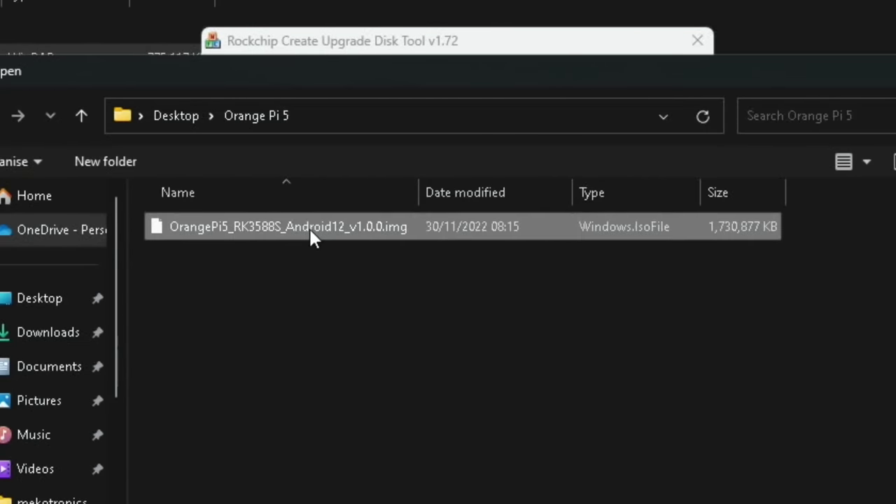
{"action": "key", "text": "Return"}
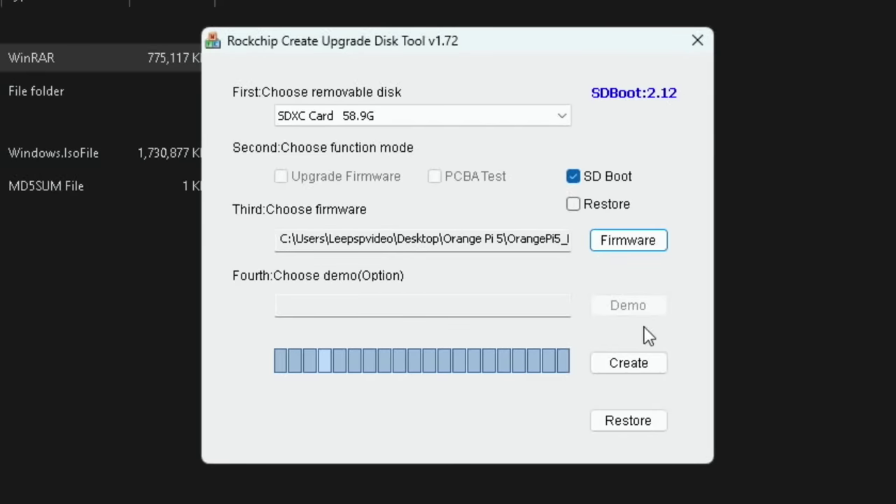
{"action": "left_click", "coordinate": [632, 363]}
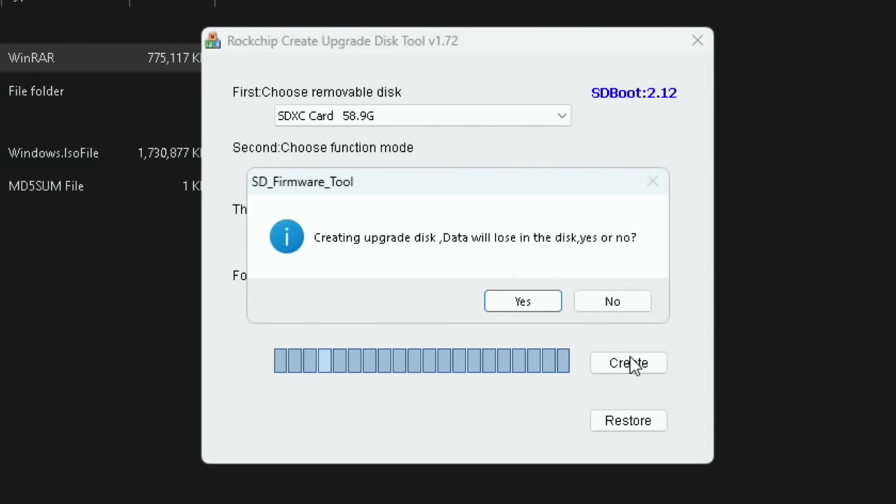
{"action": "left_click", "coordinate": [536, 301]}
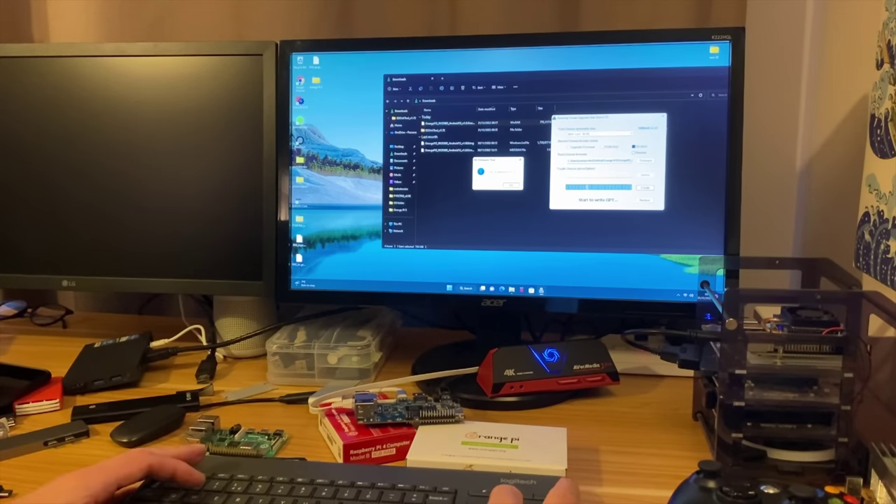
Step: Dismiss the write-finished message and close SDDiskTool
{"action": "key", "text": "Return"}
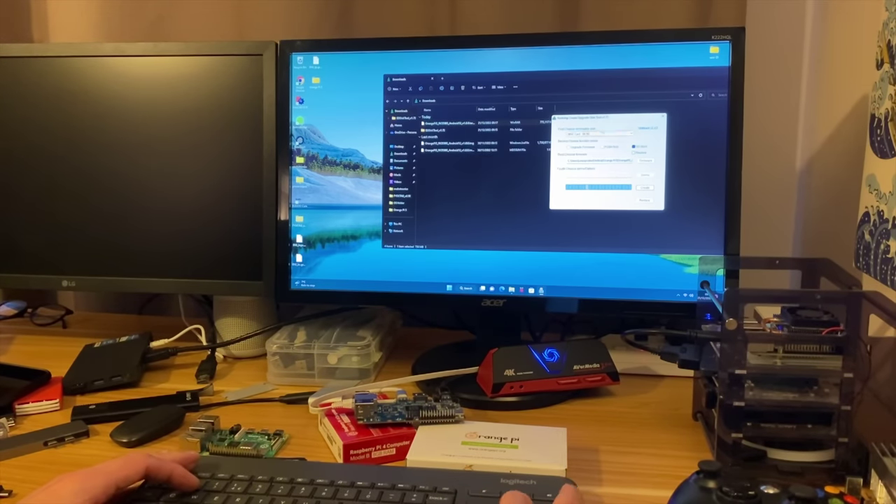
{"action": "left_click", "coordinate": [662, 117]}
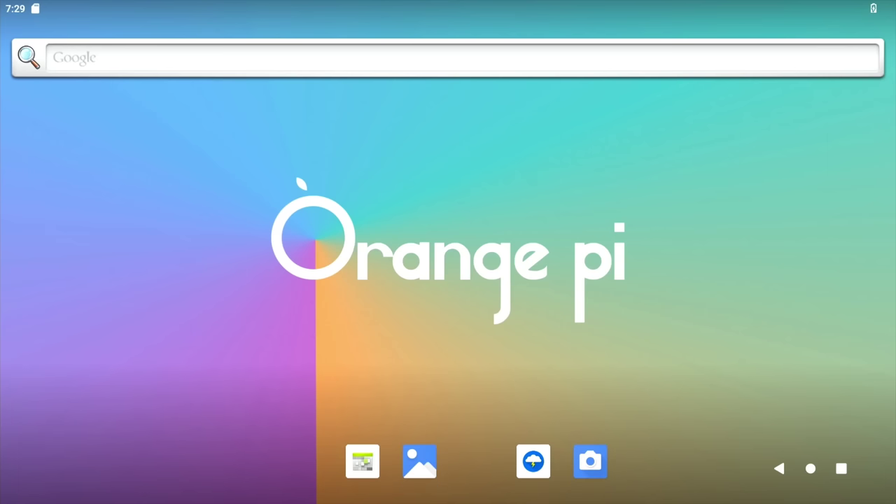
Step: Browse the app drawer of installed apps, then go back to the home screen
{"action": "left_click_drag", "start_coordinate": [591, 501], "coordinate": [580, 131]}
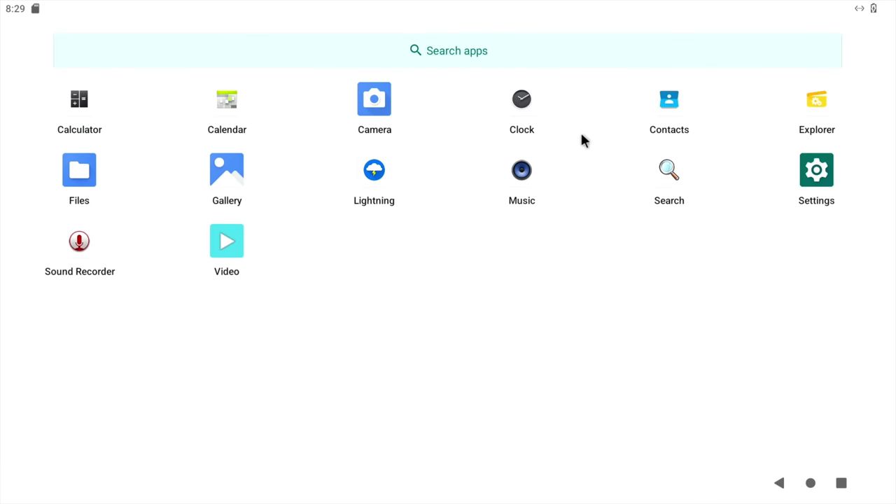
{"action": "left_click", "coordinate": [810, 484]}
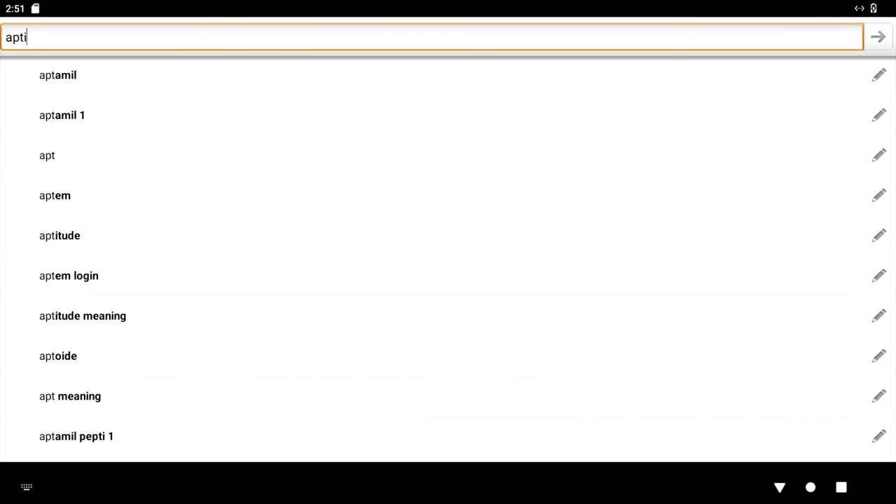
Step: Search for aptoide and download aptoide-latest.apk from the Aptoide site
{"action": "type", "text": "de"}
{"action": "key", "text": "Return"}
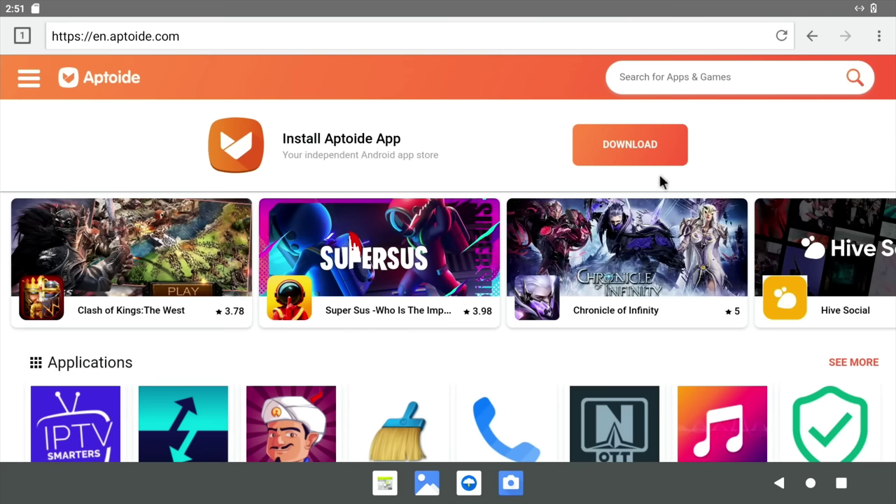
{"action": "left_click", "coordinate": [640, 154]}
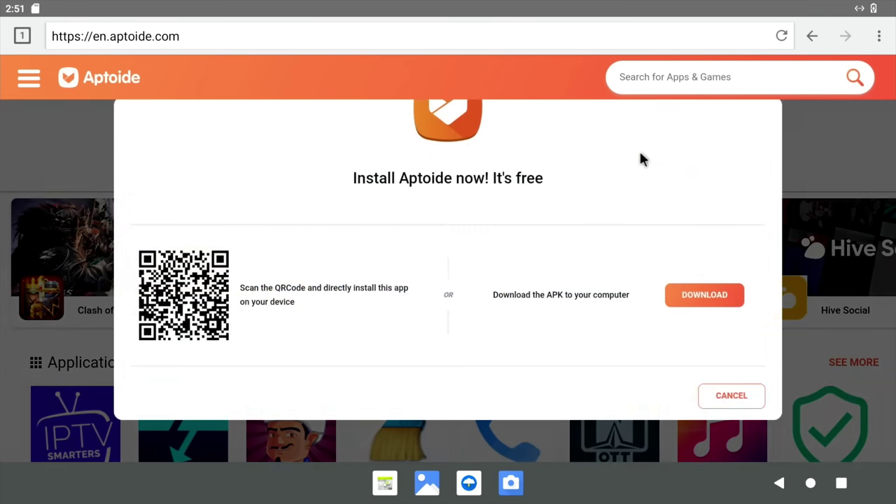
{"action": "left_click", "coordinate": [689, 295]}
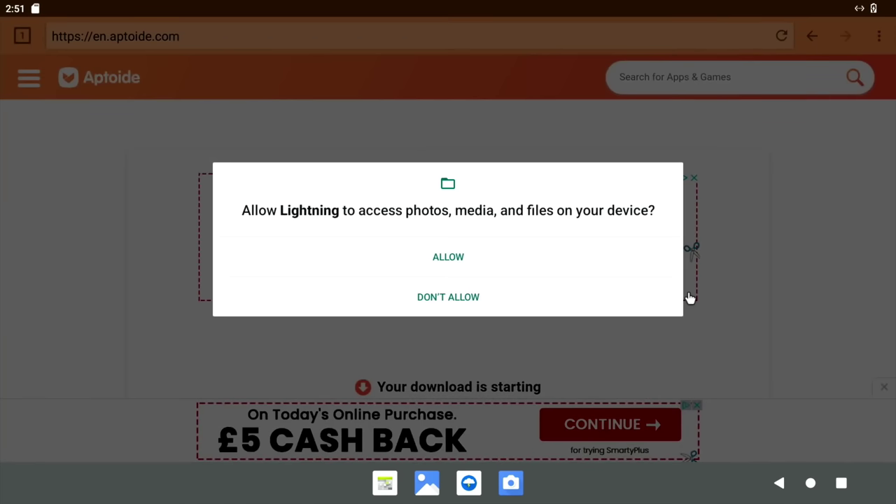
{"action": "left_click", "coordinate": [451, 258]}
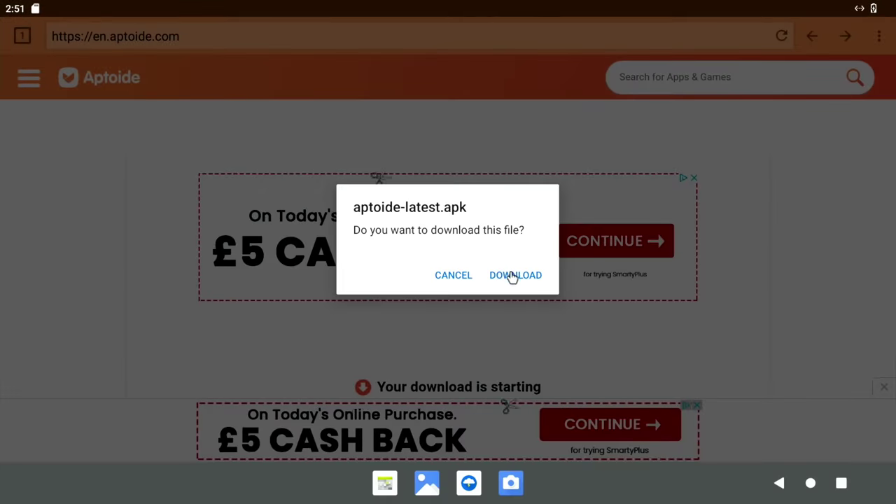
{"action": "left_click", "coordinate": [513, 276]}
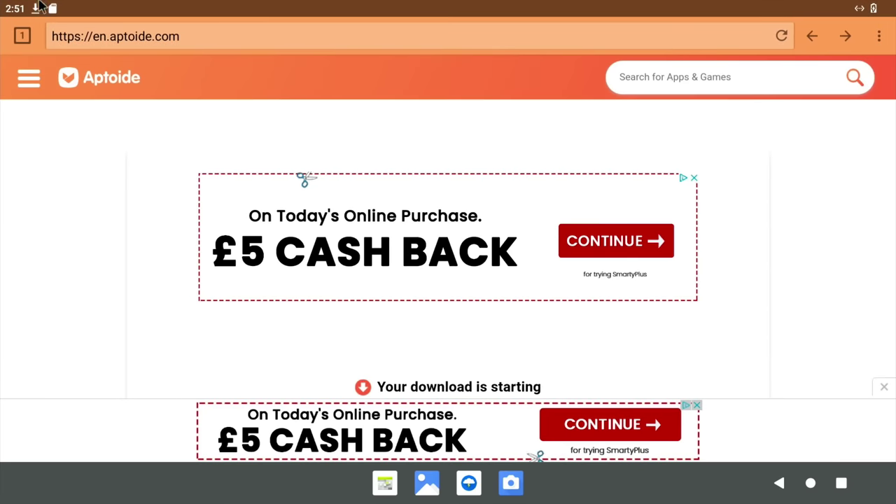
Step: Allow Lightning to install unknown apps, then install and open Aptoide from the download
{"action": "left_click_drag", "start_coordinate": [74, 7], "coordinate": [194, 408]}
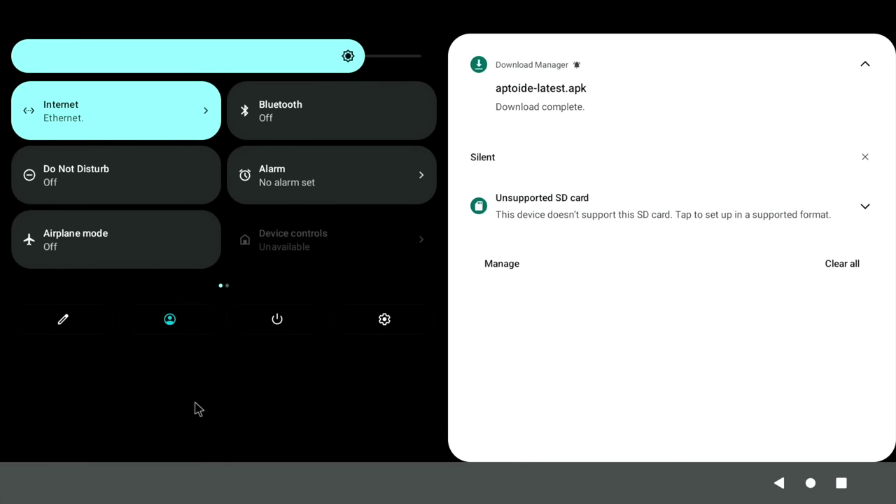
{"action": "left_click", "coordinate": [521, 106]}
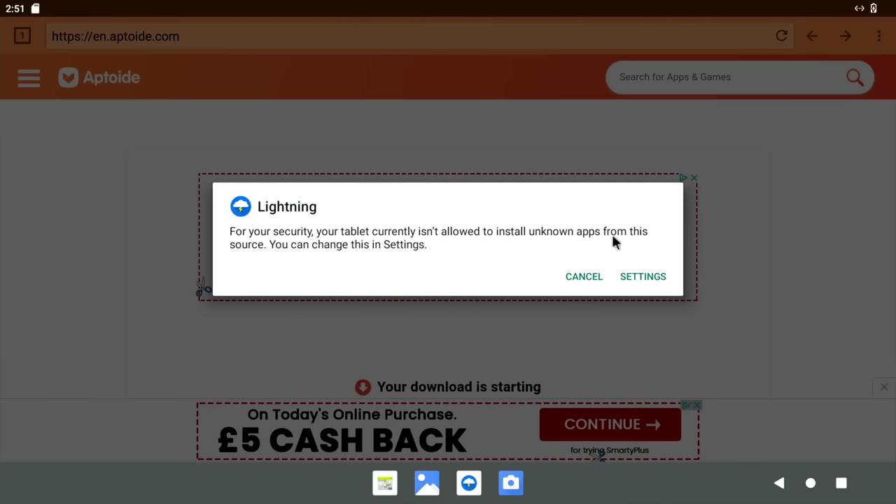
{"action": "left_click", "coordinate": [640, 277]}
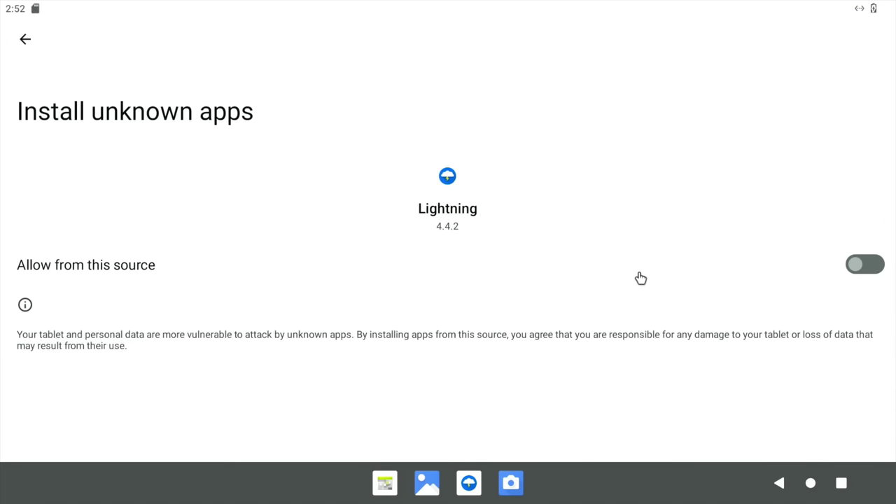
{"action": "left_click", "coordinate": [865, 265]}
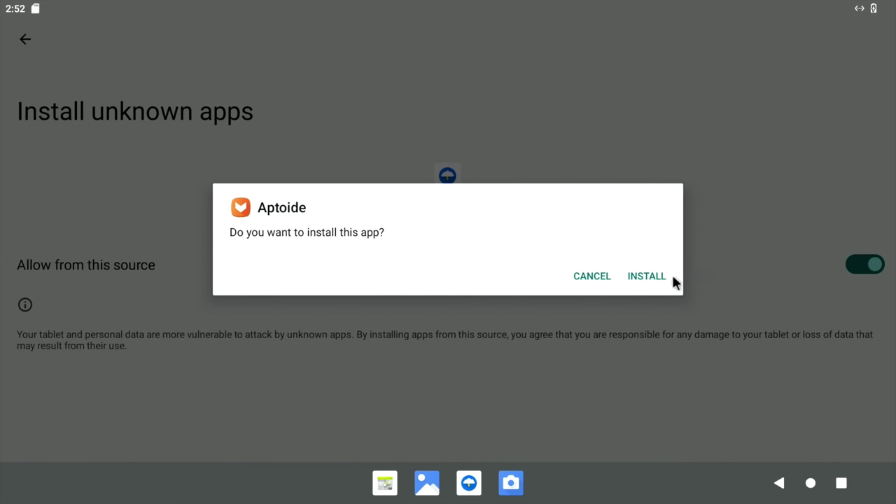
{"action": "left_click", "coordinate": [660, 280]}
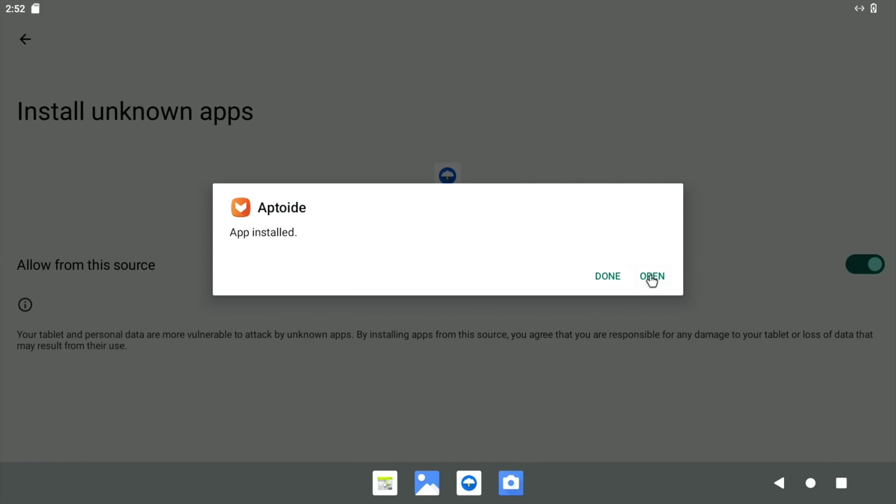
{"action": "left_click", "coordinate": [652, 277]}
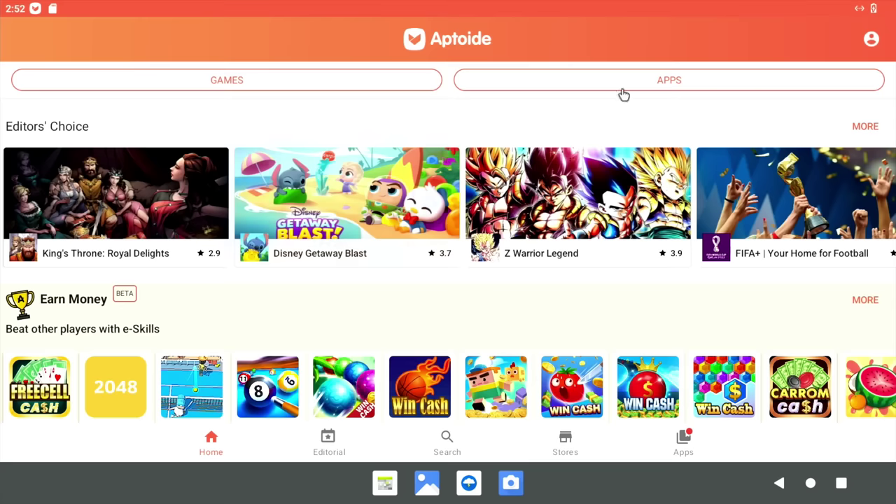
Step: Search Aptoide for 'edge' and install Microsoft Edge: Web Browser, granting file access
{"action": "left_click", "coordinate": [446, 441]}
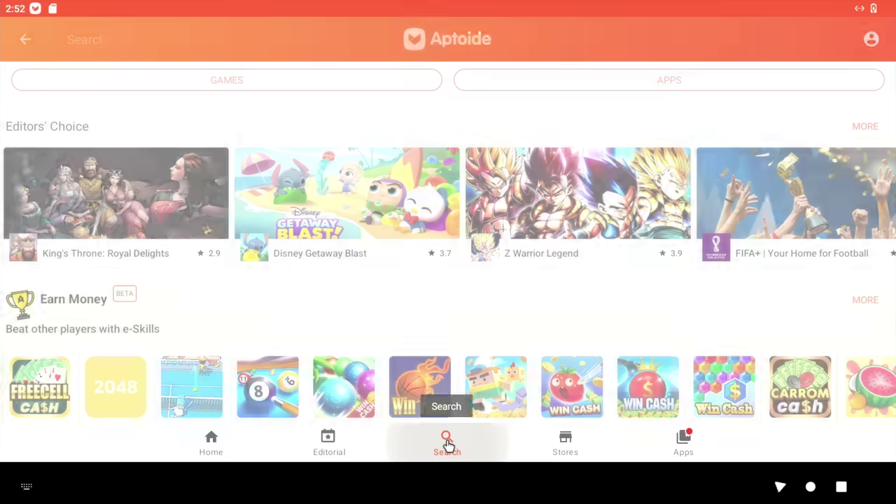
{"action": "type", "text": "edge"}
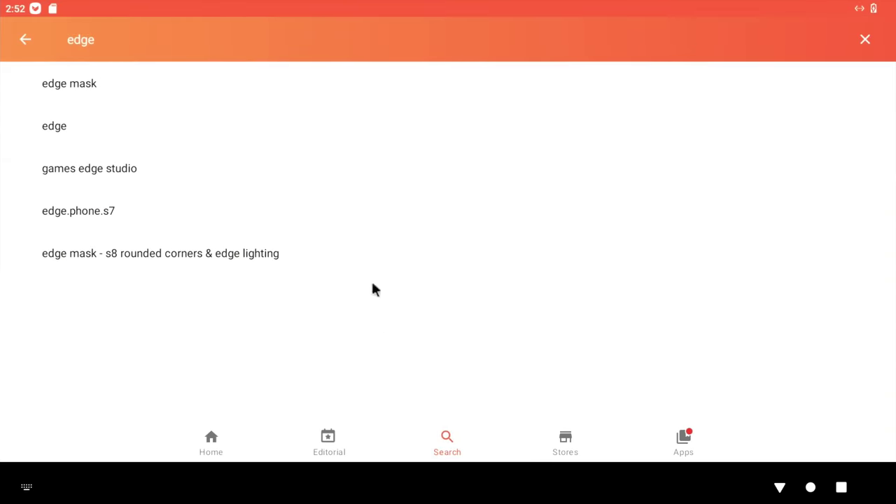
{"action": "left_click", "coordinate": [96, 130]}
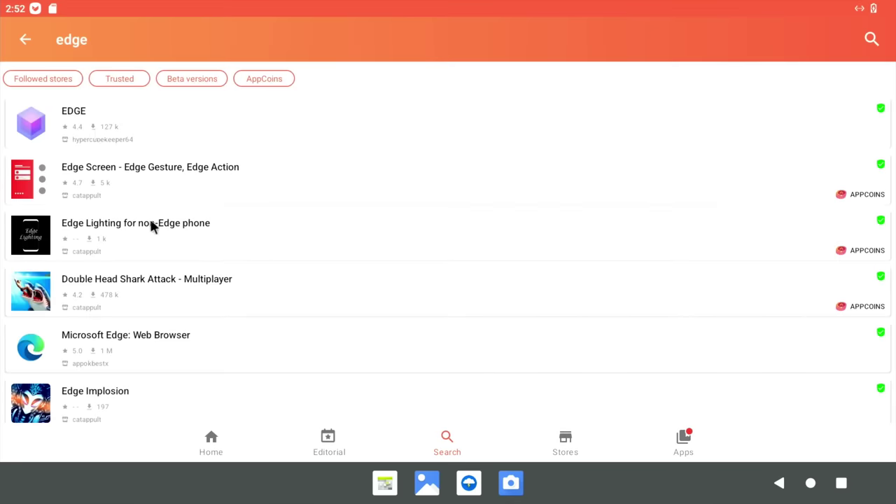
{"action": "left_click", "coordinate": [168, 341]}
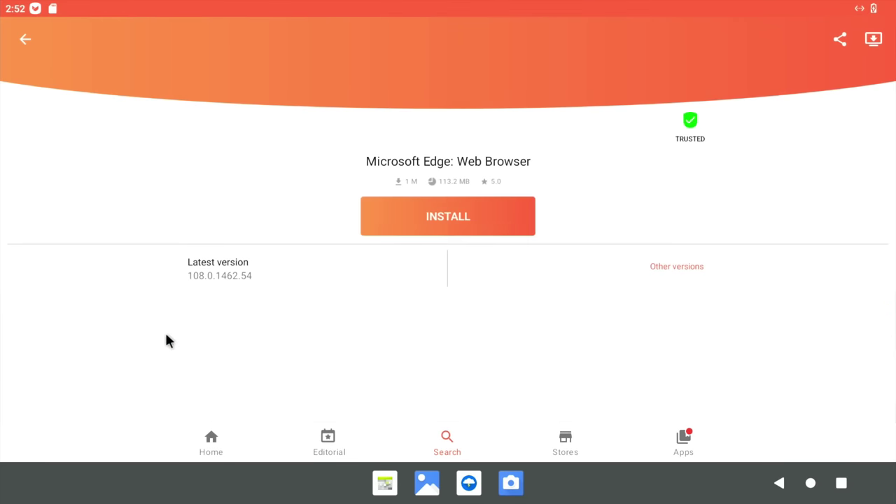
{"action": "left_click", "coordinate": [428, 217]}
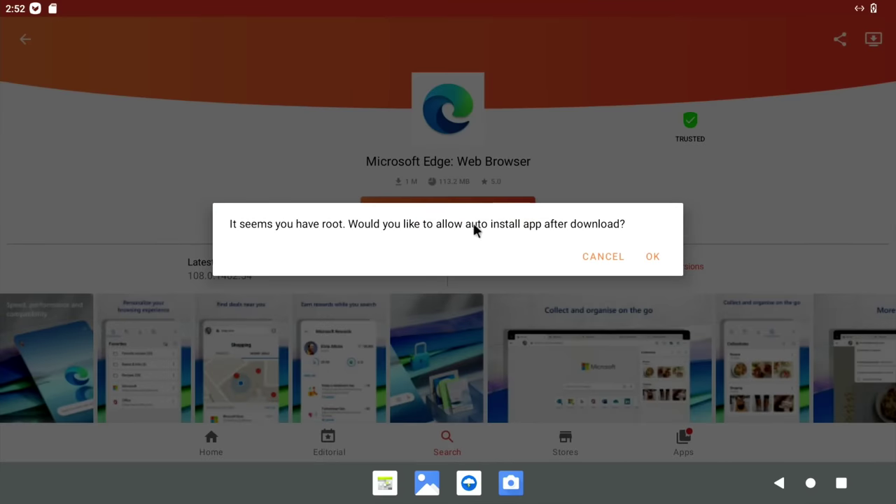
{"action": "left_click", "coordinate": [651, 259]}
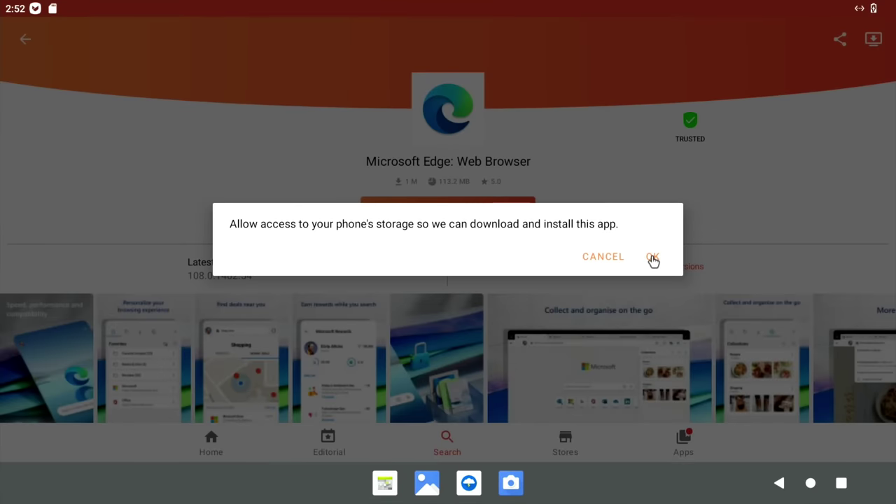
{"action": "left_click", "coordinate": [652, 259]}
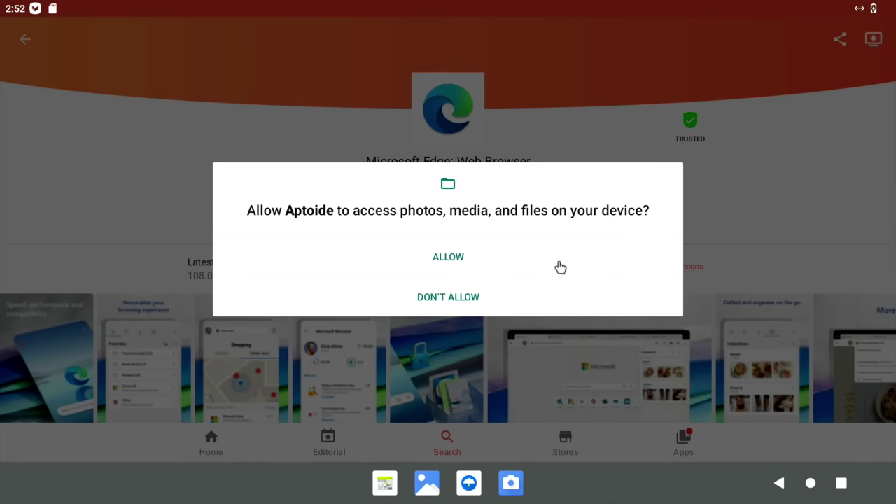
{"action": "left_click", "coordinate": [451, 257]}
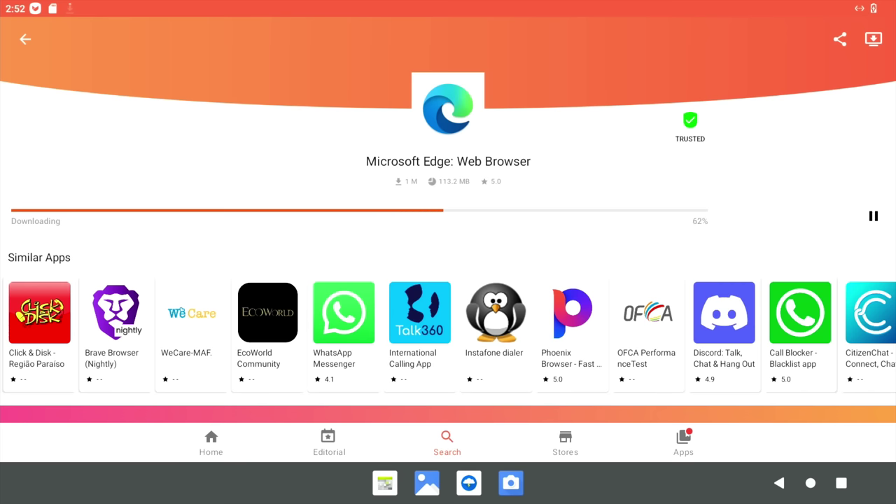
Step: Search Aptoide for 'aida' and install AIDA64
{"action": "left_click", "coordinate": [448, 439]}
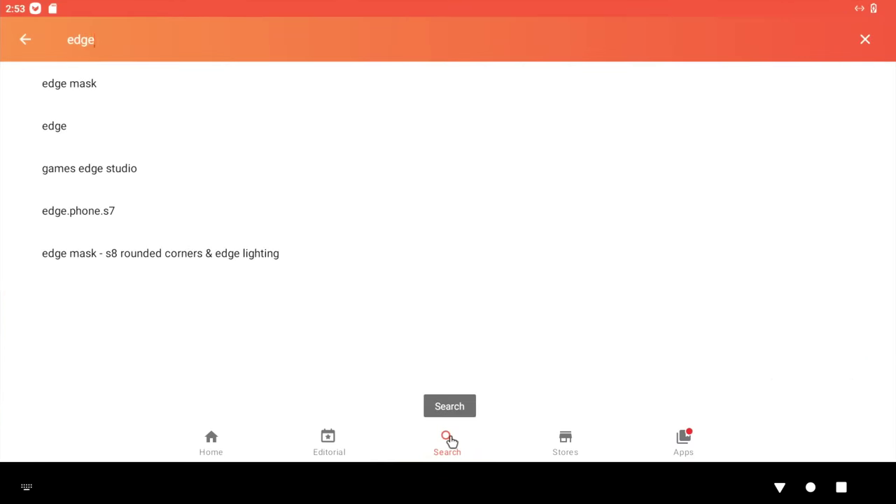
{"action": "key", "text": "BackSpace"}
{"action": "key", "text": "BackSpace"}
{"action": "key", "text": "BackSpace"}
{"action": "key", "text": "BackSpace"}
{"action": "type", "text": "ai"}
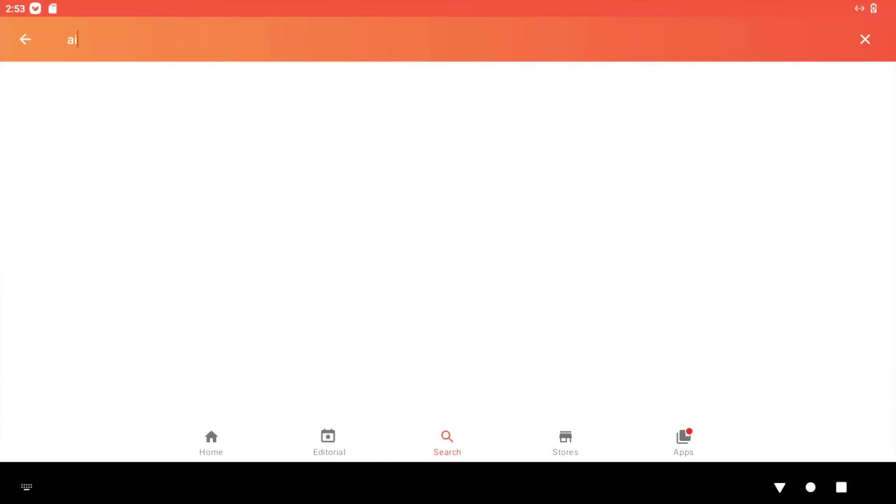
{"action": "type", "text": "da"}
{"action": "left_click", "coordinate": [70, 89]}
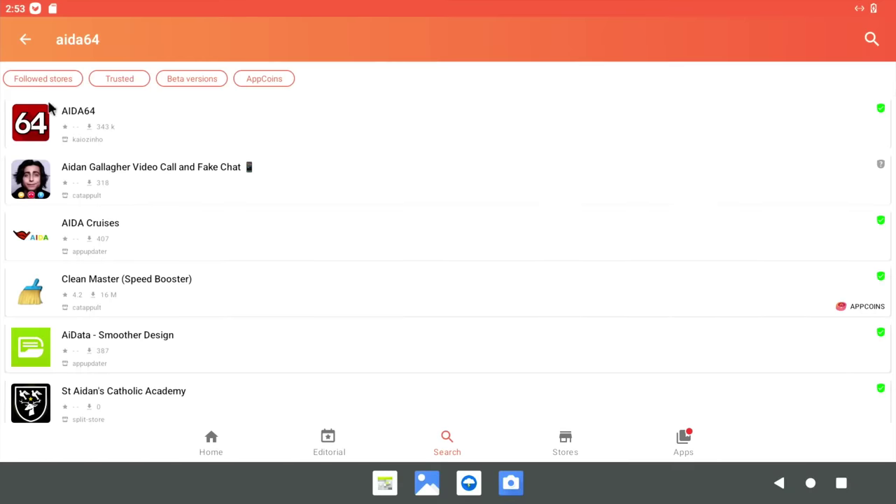
{"action": "left_click", "coordinate": [30, 126]}
{"action": "left_click", "coordinate": [416, 227]}
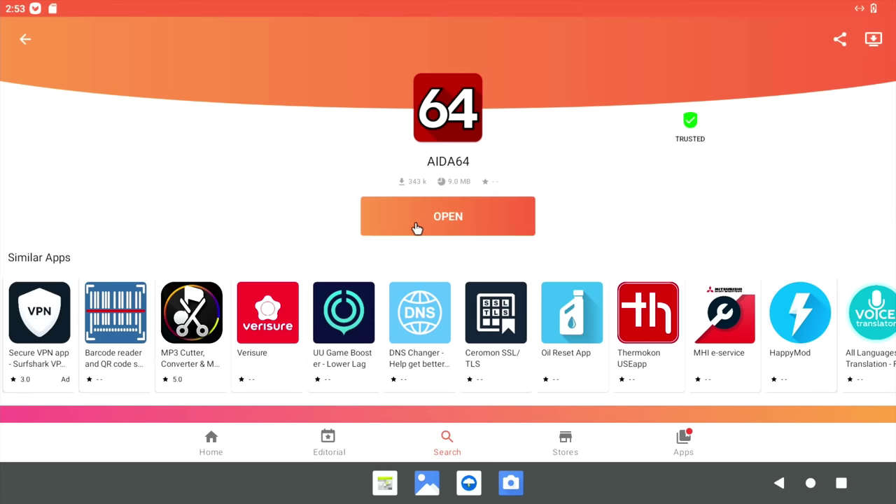
Step: Search for 'dolp' and start installing Dolphin Emulator
{"action": "left_click", "coordinate": [449, 443]}
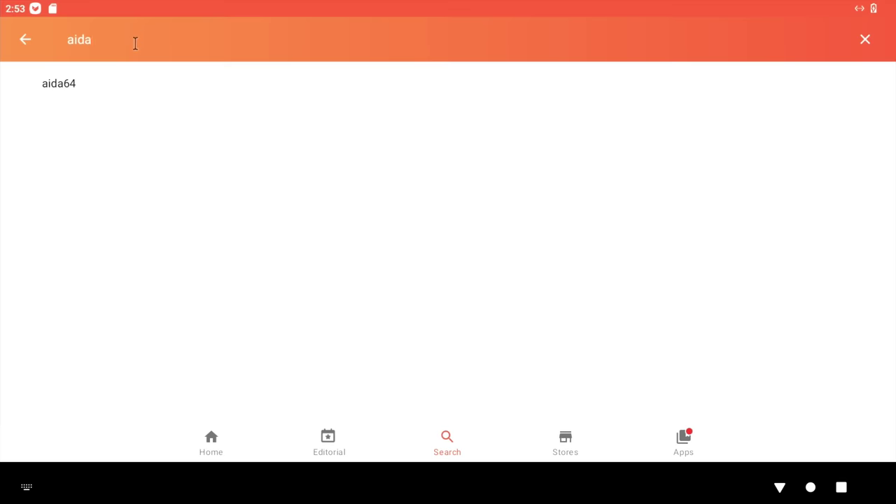
{"action": "key", "text": "BackSpace"}
{"action": "key", "text": "BackSpace"}
{"action": "type", "text": "dolp"}
{"action": "left_click", "coordinate": [71, 84]}
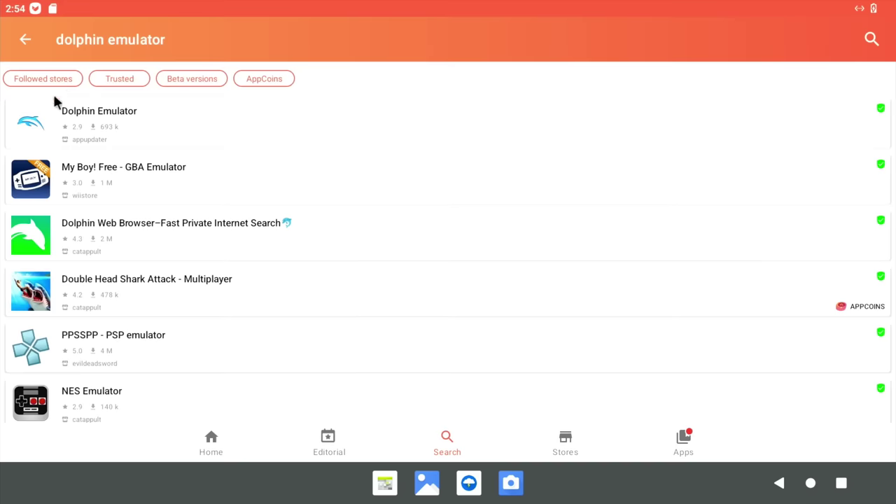
{"action": "left_click", "coordinate": [27, 124]}
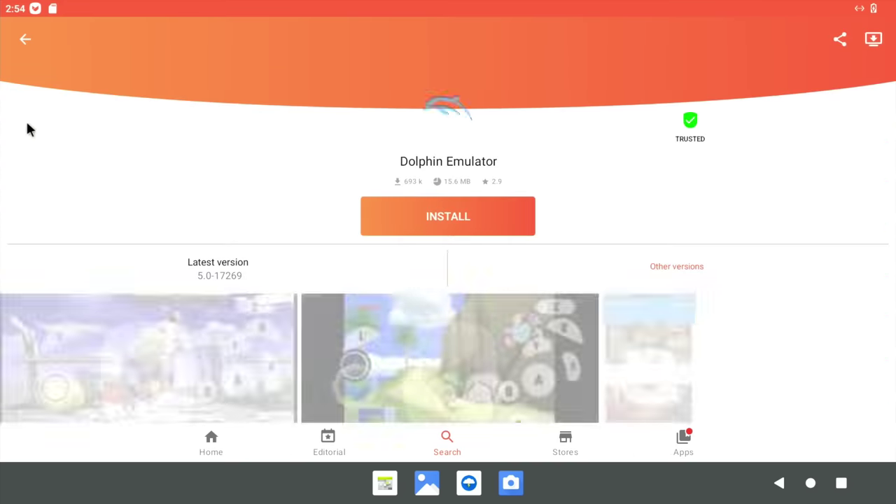
{"action": "left_click", "coordinate": [438, 228]}
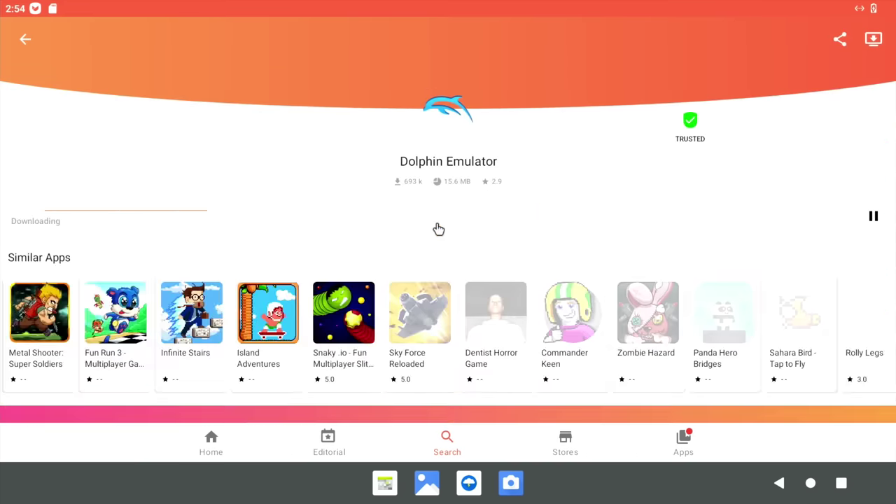
Step: Search the store for 'aether sx2' and scroll through the Aether results
{"action": "left_click", "coordinate": [25, 39]}
{"action": "left_click", "coordinate": [86, 43]}
{"action": "key", "text": "BackSpace"}
{"action": "key", "text": "BackSpace"}
{"action": "key", "text": "BackSpace"}
{"action": "key", "text": "BackSpace"}
{"action": "key", "text": "BackSpace"}
{"action": "key", "text": "BackSpace"}
{"action": "key", "text": "BackSpace"}
{"action": "key", "text": "BackSpace"}
{"action": "key", "text": "BackSpace"}
{"action": "key", "text": "BackSpace"}
{"action": "key", "text": "BackSpace"}
{"action": "key", "text": "BackSpace"}
{"action": "key", "text": "BackSpace"}
{"action": "key", "text": "BackSpace"}
{"action": "key", "text": "BackSpace"}
{"action": "key", "text": "BackSpace"}
{"action": "type", "text": "aether"}
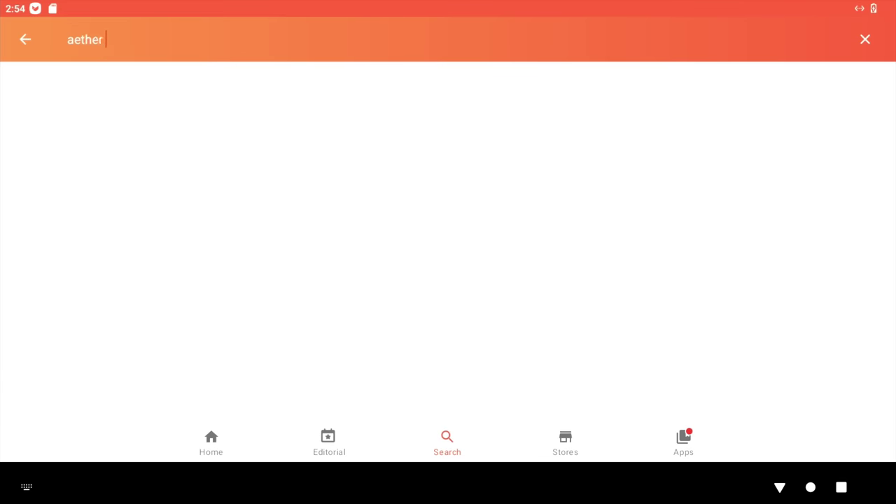
{"action": "type", "text": " sx2"}
{"action": "key", "text": "Return"}
{"action": "scroll", "coordinate": [146, 188], "scroll_direction": "down", "scroll_amount": 3}
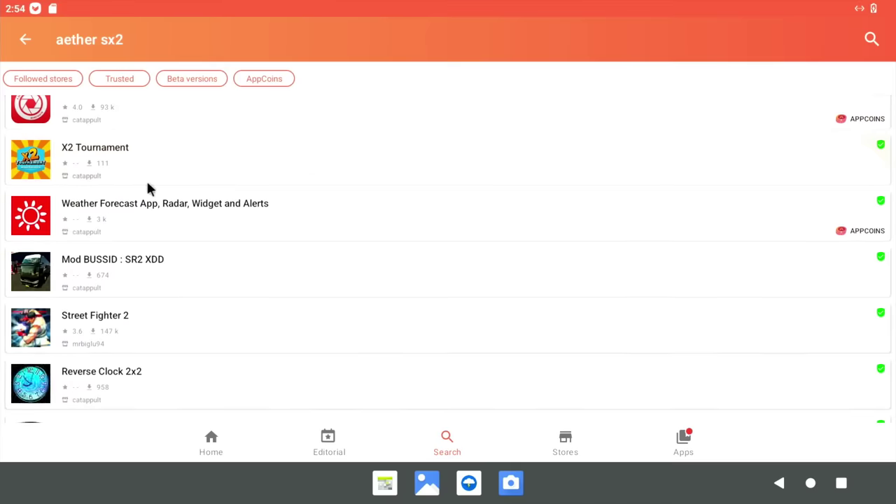
{"action": "scroll", "coordinate": [147, 187], "scroll_direction": "down", "scroll_amount": 5}
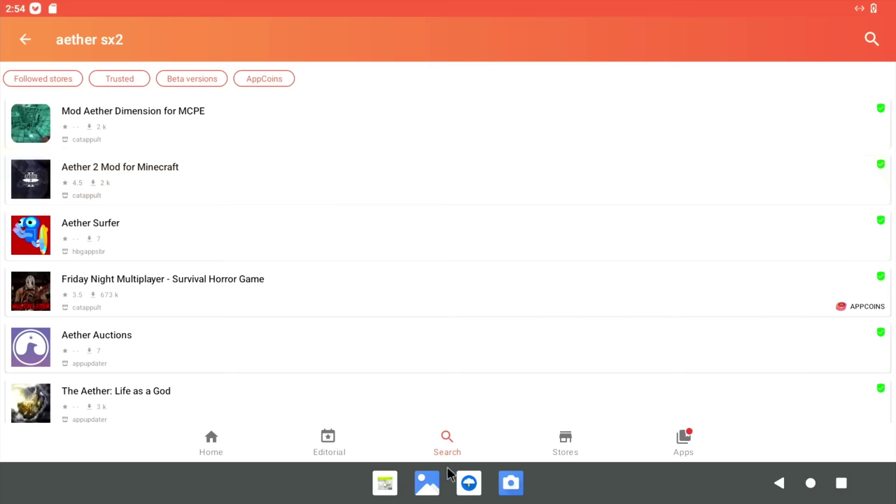
Step: Place Edge on the home screen from the app drawer, with Aptoide beside it
{"action": "left_click", "coordinate": [810, 482]}
{"action": "left_click_drag", "start_coordinate": [590, 490], "coordinate": [578, 196]}
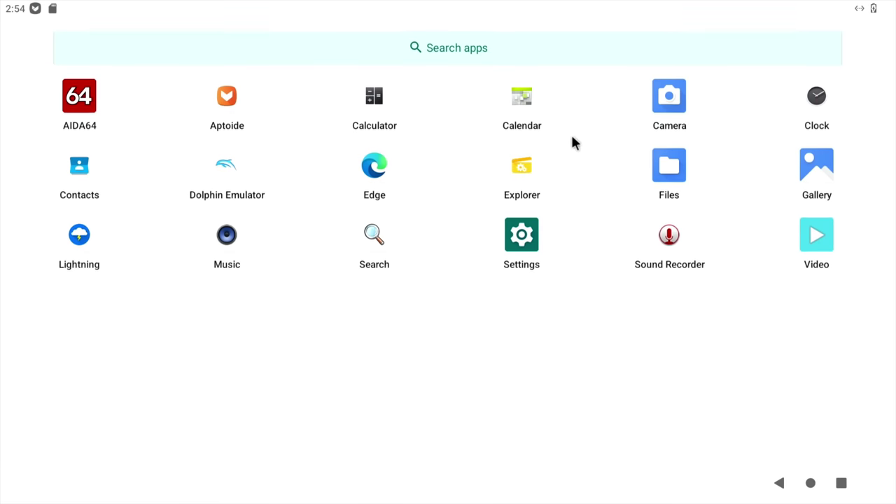
{"action": "left_click_drag", "start_coordinate": [378, 169], "coordinate": [119, 154]}
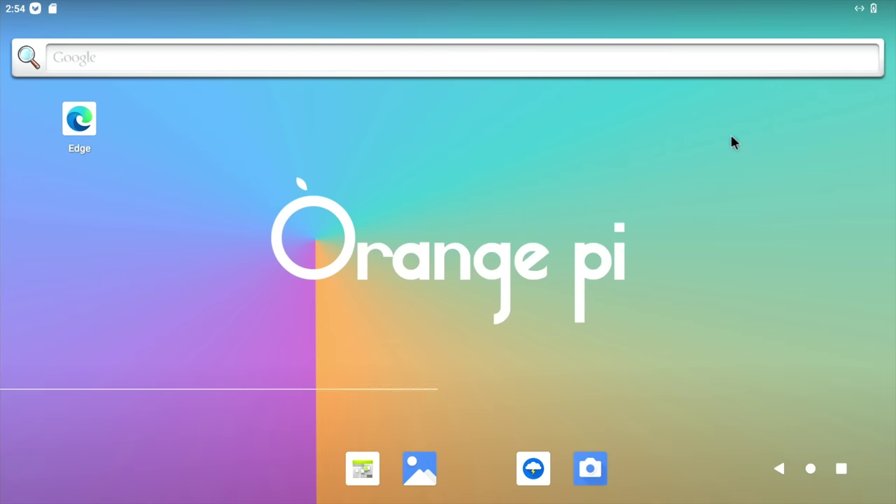
{"action": "left_click_drag", "start_coordinate": [645, 154], "coordinate": [343, 184]}
{"action": "left_click_drag", "start_coordinate": [85, 66], "coordinate": [222, 151]}
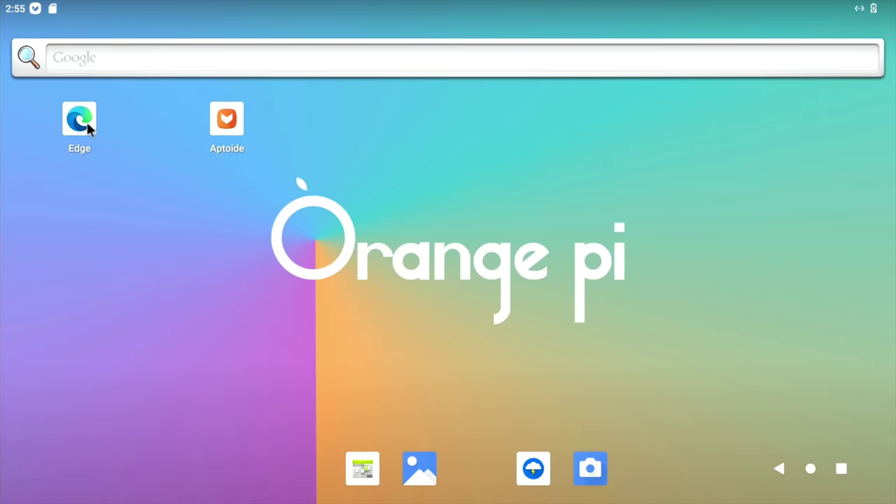
Step: Launch Edge, accept the data-sharing prompt, and set Edge as the default browser
{"action": "left_click", "coordinate": [86, 120]}
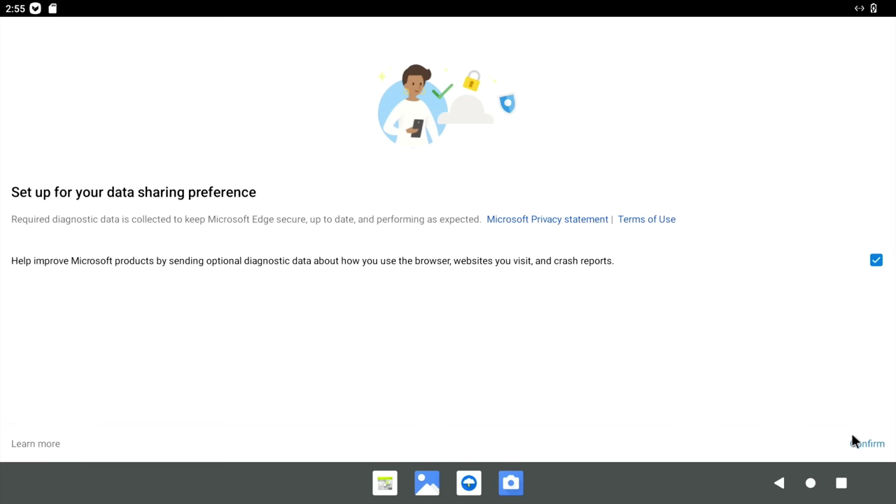
{"action": "left_click", "coordinate": [853, 440]}
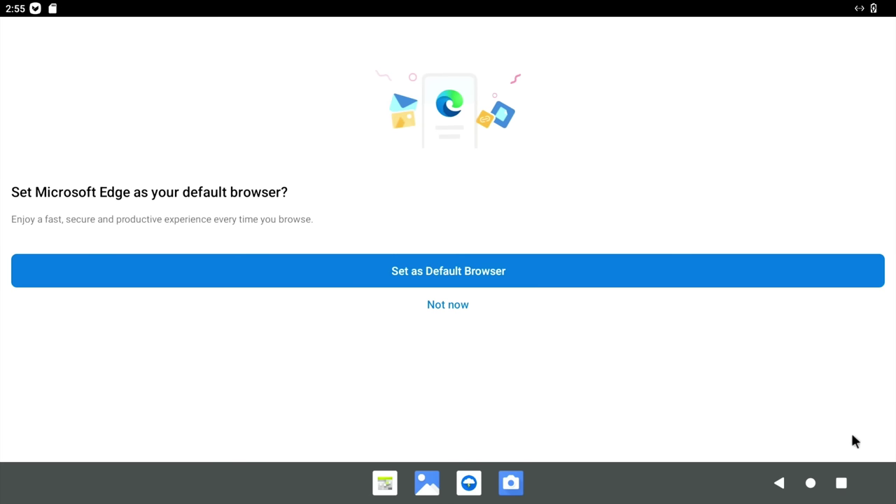
{"action": "left_click", "coordinate": [458, 277]}
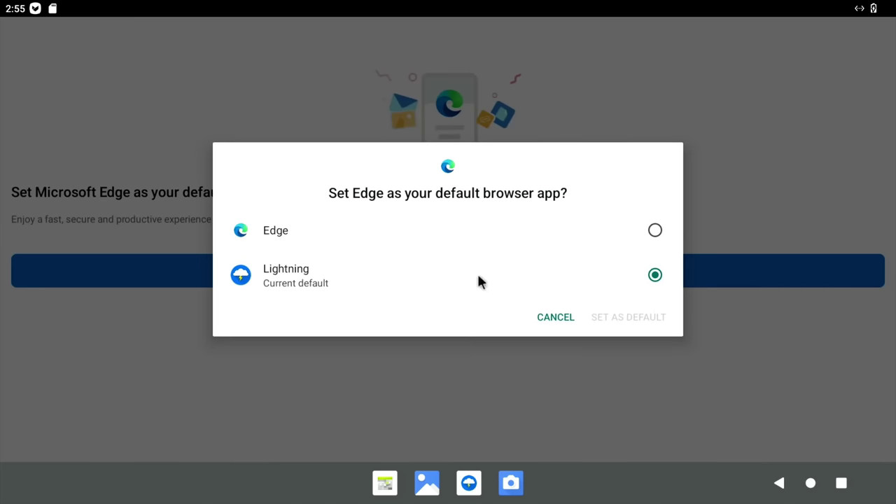
{"action": "left_click", "coordinate": [654, 230]}
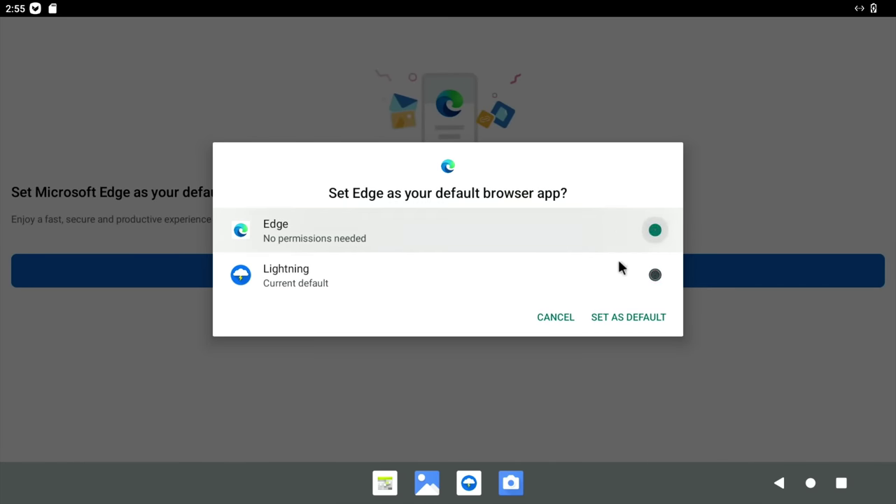
{"action": "left_click", "coordinate": [620, 317]}
Step: Search 'aether sx2' and open the aethersx2.com download archive at the Monthly Release
{"action": "left_click", "coordinate": [358, 201]}
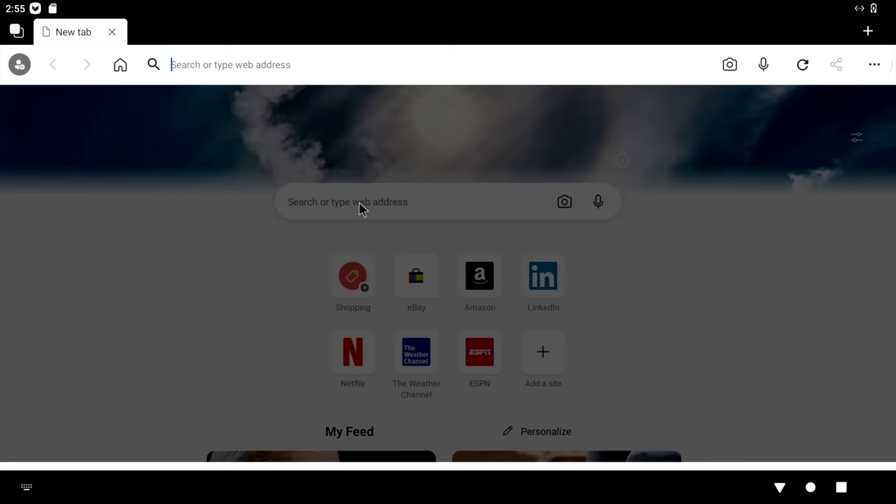
{"action": "type", "text": "aether"}
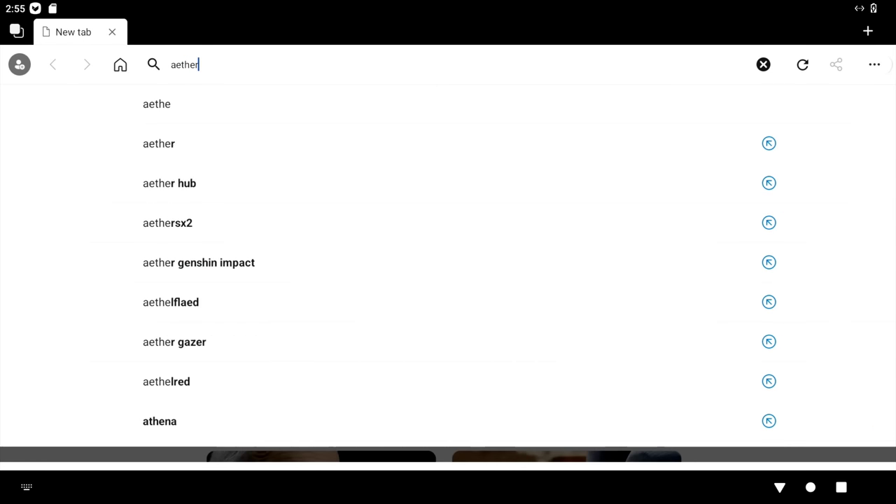
{"action": "type", "text": " sx2"}
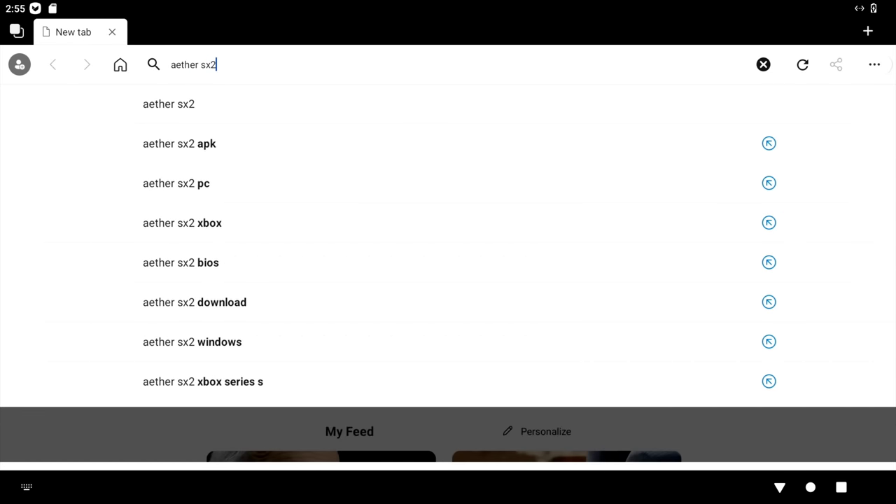
{"action": "key", "text": "Return"}
{"action": "scroll", "coordinate": [256, 272], "scroll_direction": "down", "scroll_amount": 4}
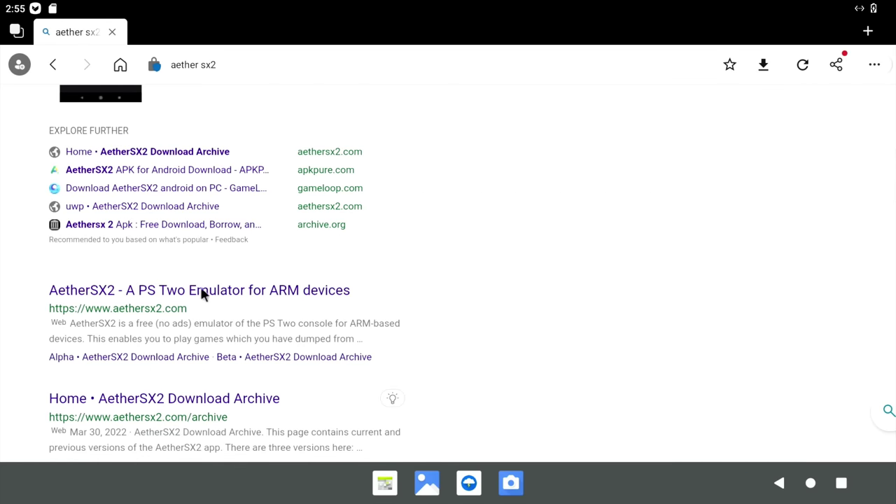
{"action": "left_click", "coordinate": [138, 289]}
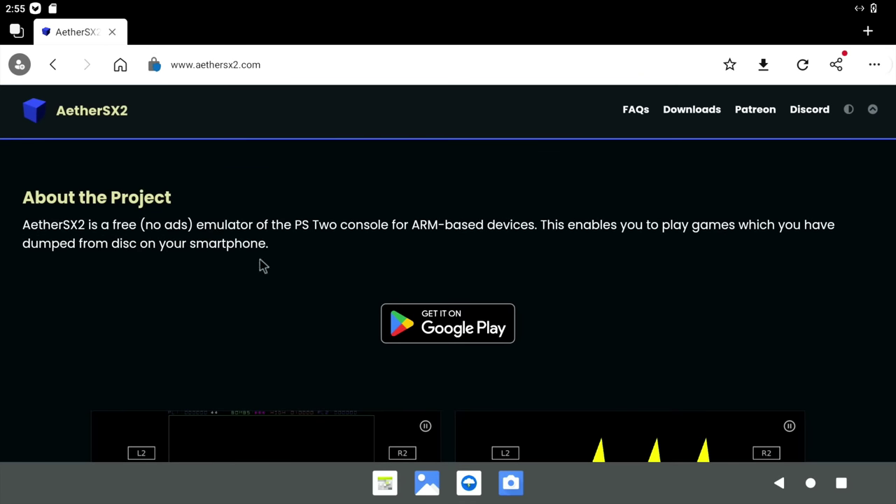
{"action": "left_click", "coordinate": [683, 116]}
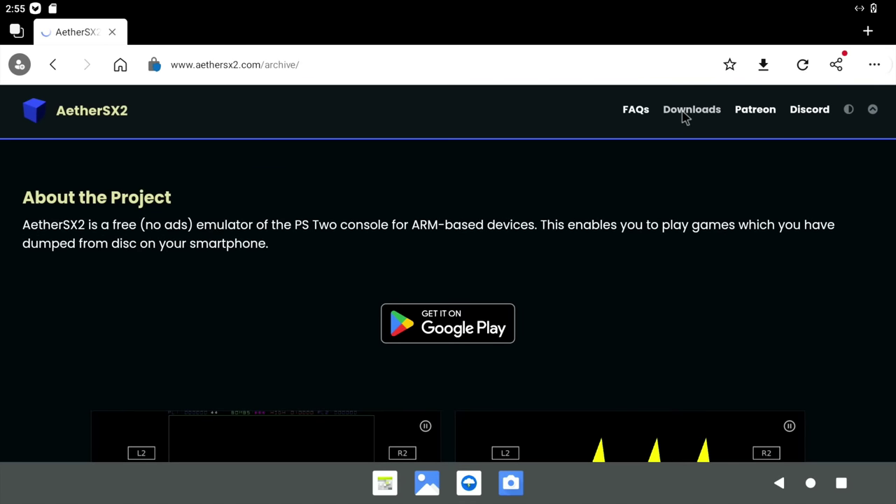
{"action": "scroll", "coordinate": [301, 226], "scroll_direction": "down", "scroll_amount": 3}
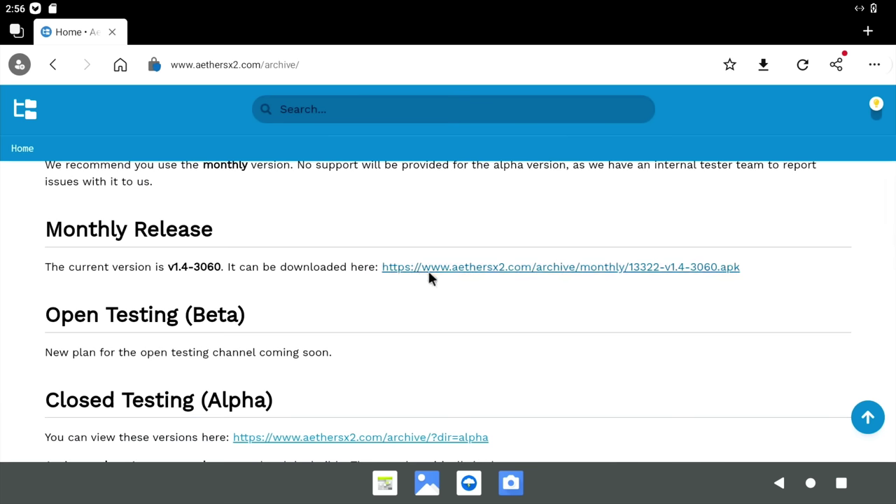
Step: Download the flagged v1.4-3060 AetherSX2 APK anyway and open it
{"action": "left_click", "coordinate": [713, 267]}
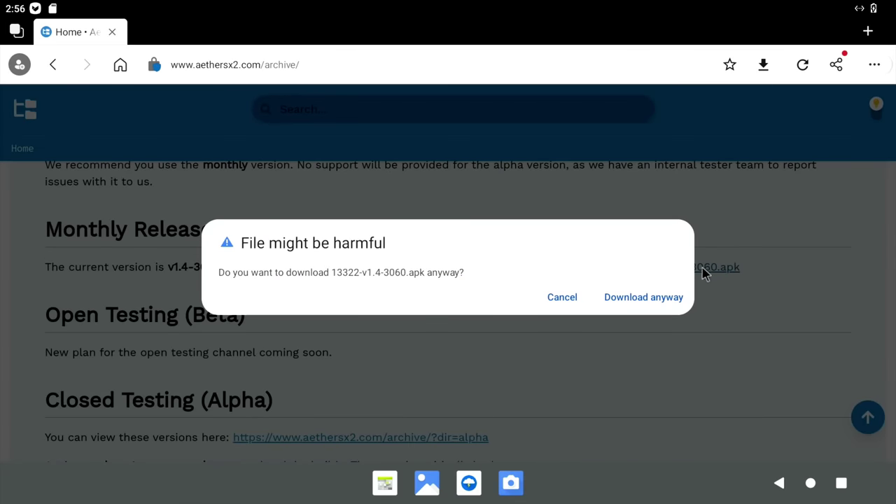
{"action": "left_click", "coordinate": [653, 298]}
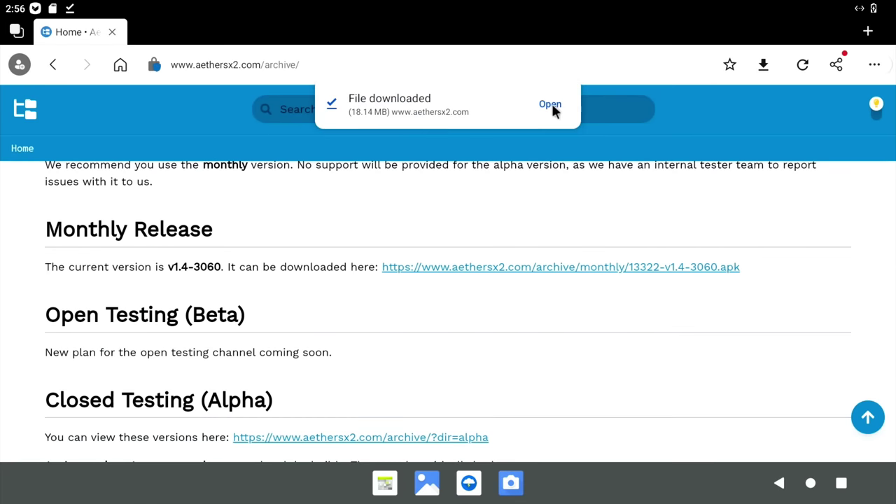
{"action": "left_click", "coordinate": [550, 105]}
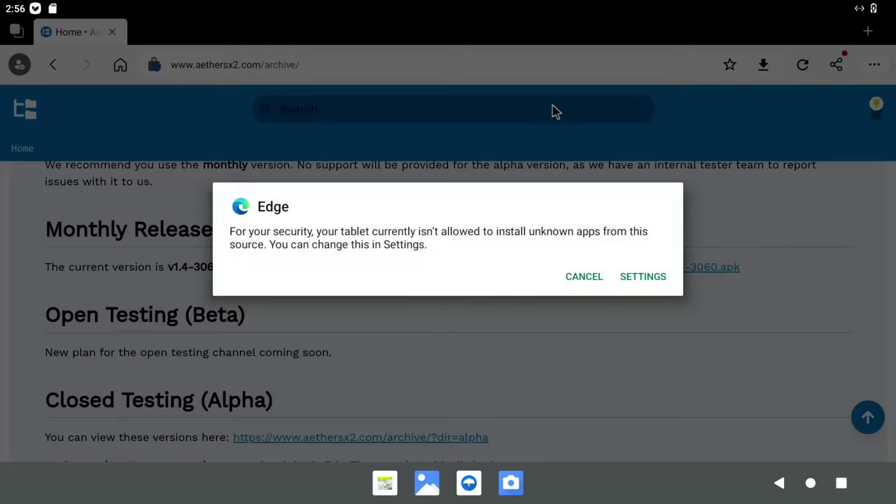
Step: Allow Edge to install unknown apps, then install AetherSX2 and dismiss the confirmation
{"action": "left_click", "coordinate": [648, 279]}
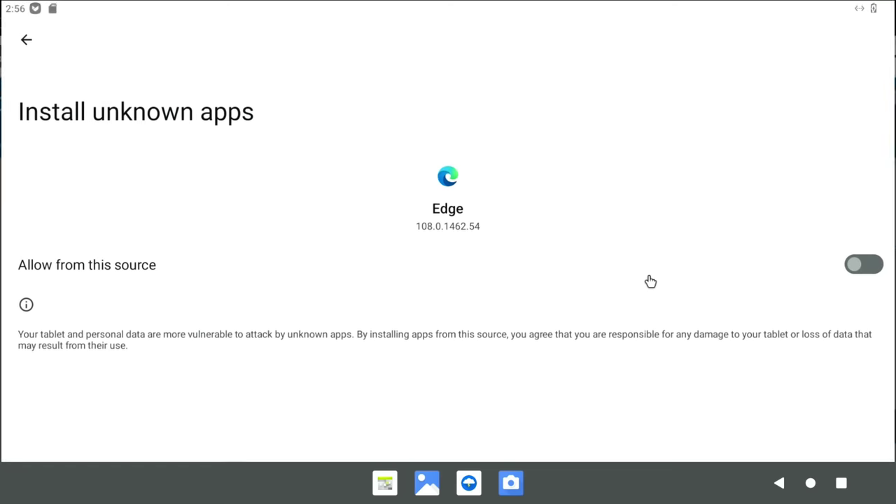
{"action": "left_click", "coordinate": [881, 270]}
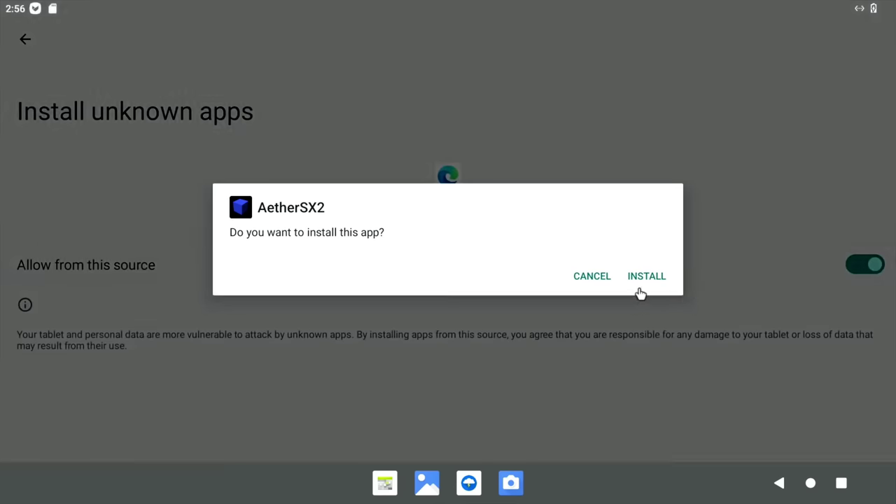
{"action": "left_click", "coordinate": [642, 282]}
{"action": "left_click", "coordinate": [607, 278]}
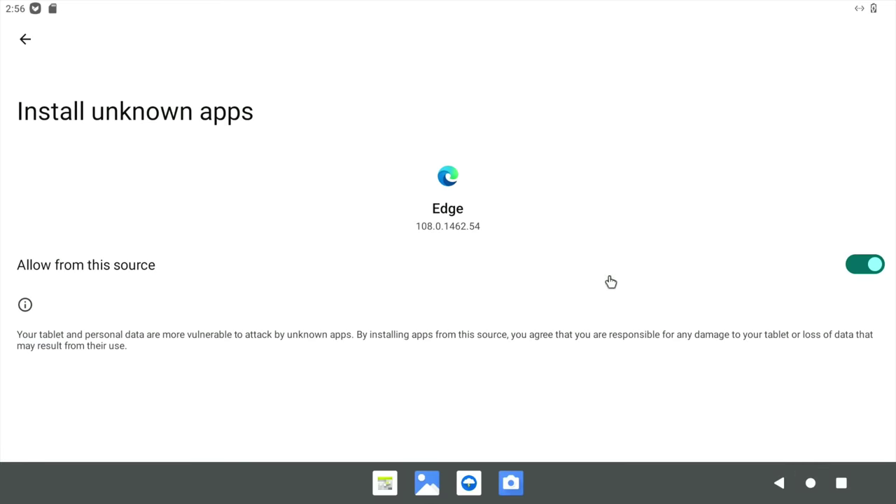
Step: Add AetherSX2 and Dolphin Emulator shortcuts to the home screen beside Edge and Aptoide
{"action": "left_click", "coordinate": [809, 484]}
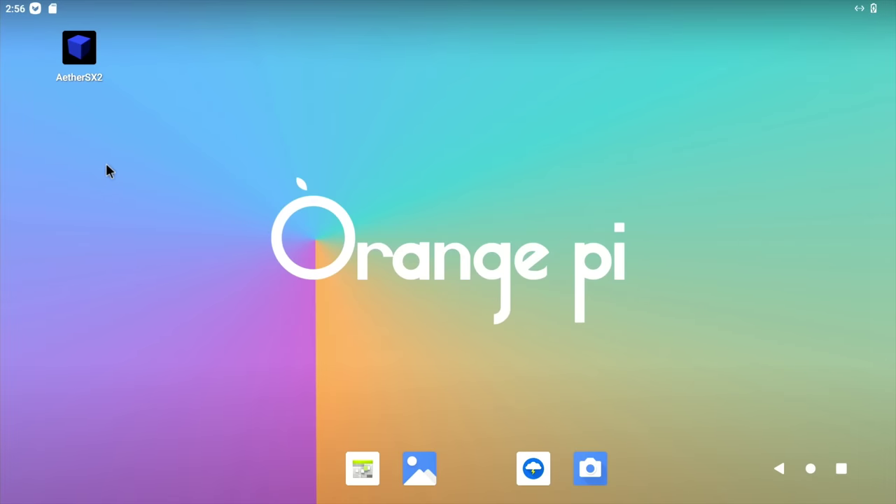
{"action": "left_click_drag", "start_coordinate": [79, 60], "coordinate": [340, 166]}
{"action": "left_click_drag", "start_coordinate": [487, 501], "coordinate": [469, 134]}
{"action": "right_click", "coordinate": [469, 135]}
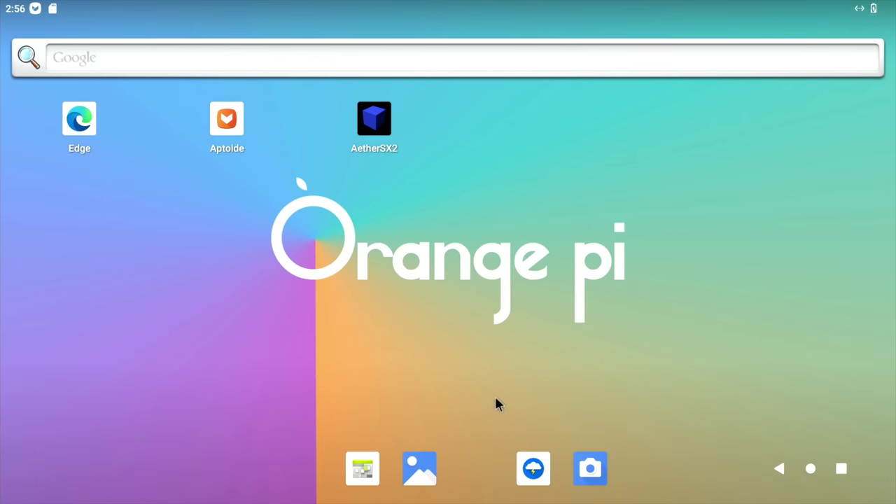
{"action": "left_click_drag", "start_coordinate": [492, 331], "coordinate": [496, 217]}
{"action": "left_click_drag", "start_coordinate": [369, 182], "coordinate": [514, 162]}
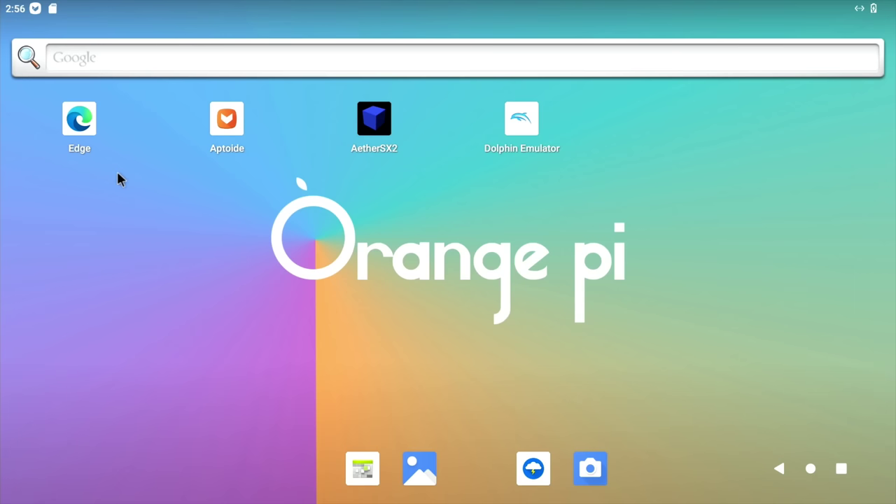